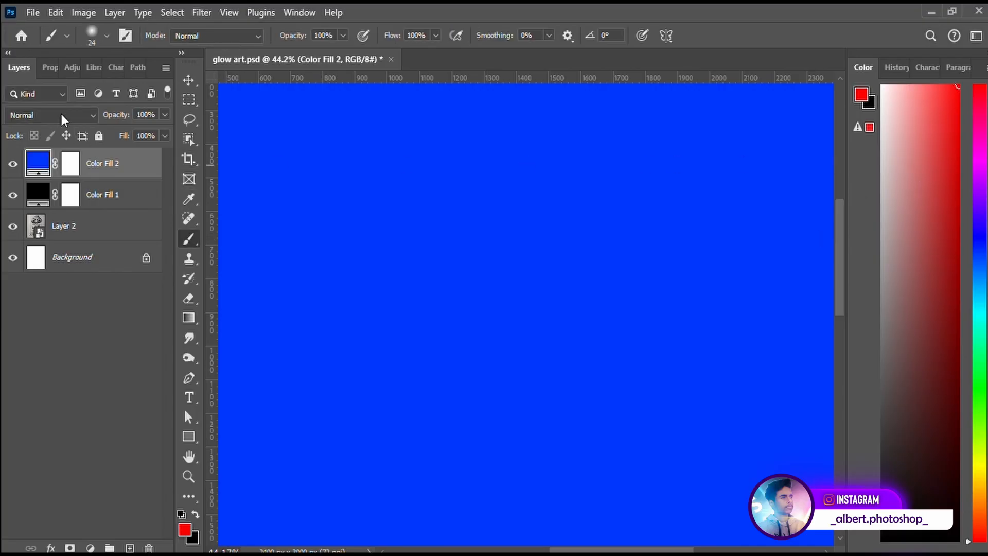
Set the blue Color Fill 2 layer to Screen mode and adjust its advanced blending to bring back the dark line art
{"action": "left_click", "coordinate": [65, 120]}
{"action": "left_click", "coordinate": [67, 228]}
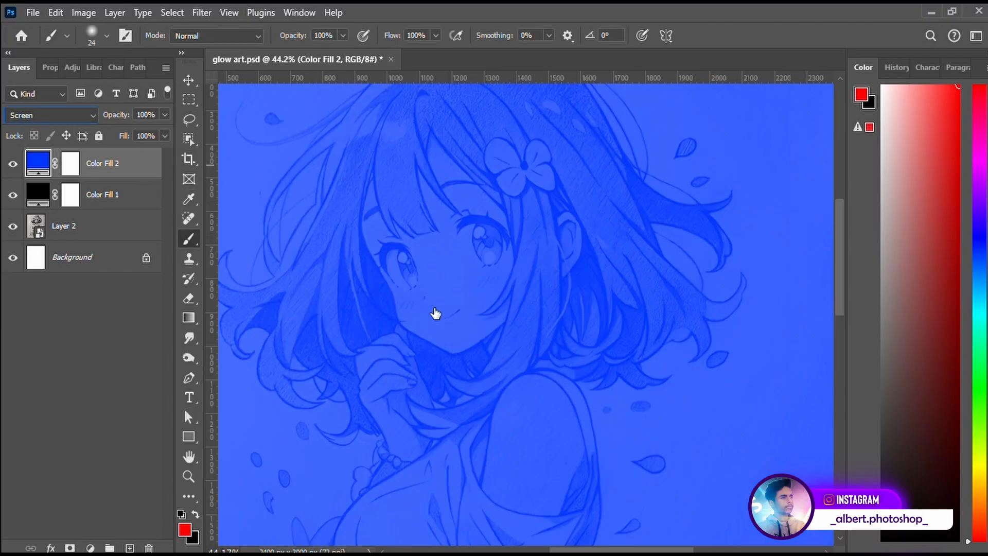
{"action": "key", "text": "h"}
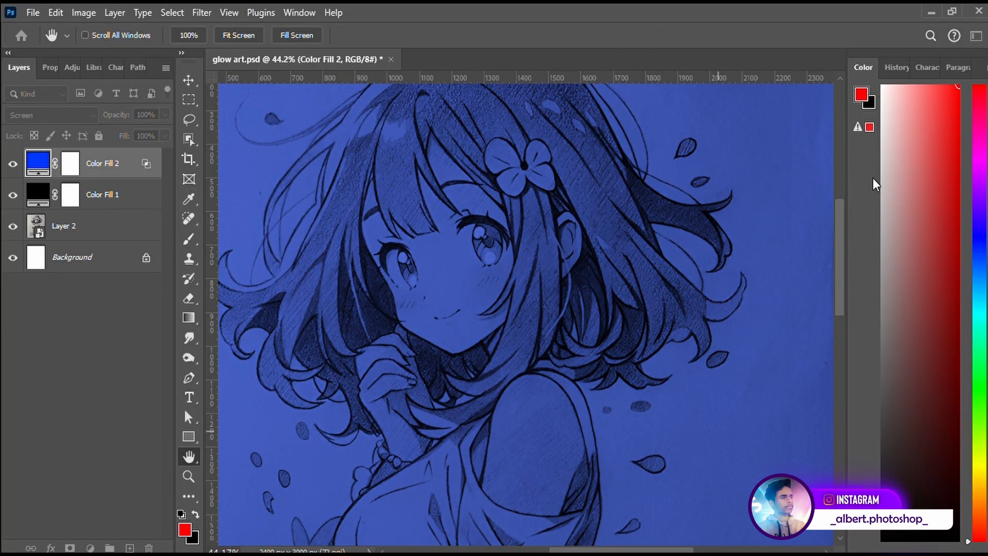
{"action": "key", "text": "b"}
Invert the Color Fill 2 mask to black and reset the painting colours to white foreground and black background
{"action": "left_click", "coordinate": [70, 164]}
{"action": "key", "text": "d"}
{"action": "key", "text": "ctrl+i"}
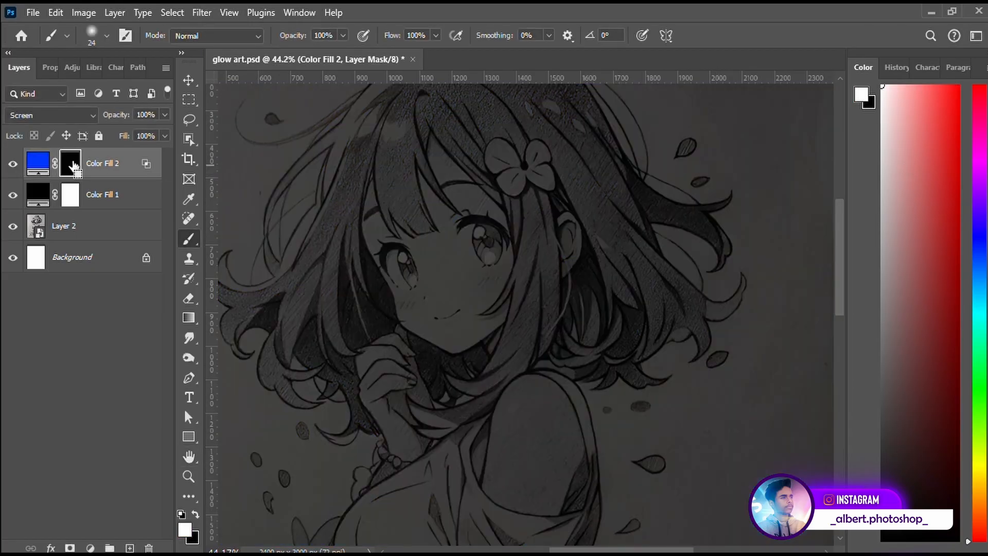
Paint white over both irises on the Color Fill 2 mask with a soft 42 px brush
{"action": "scroll", "coordinate": [520, 226], "scroll_direction": "up", "scroll_amount": 6}
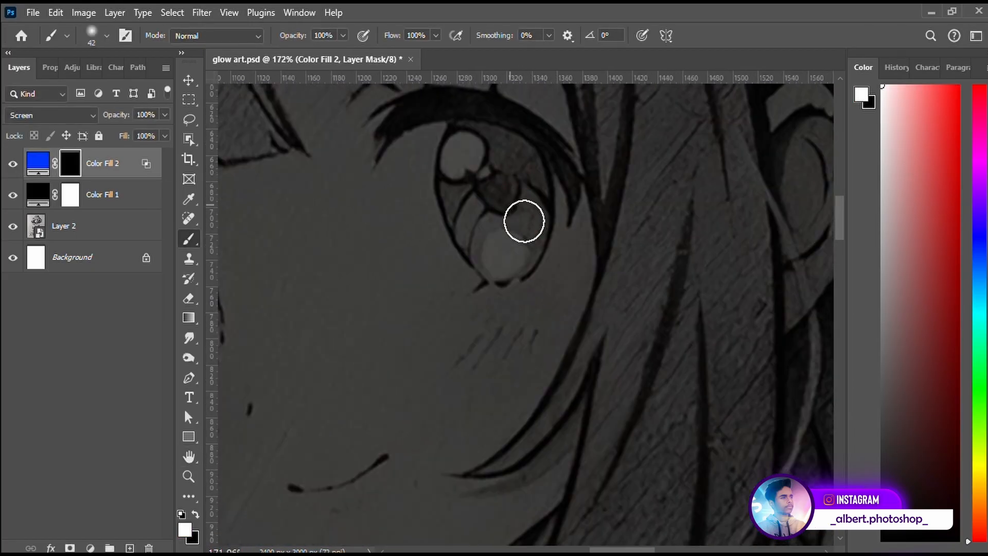
{"action": "mouse_move", "coordinate": [489, 225]}
{"action": "left_mouse_down"}
{"action": "mouse_move", "coordinate": [515, 252]}
{"action": "mouse_move", "coordinate": [514, 166]}
{"action": "mouse_move", "coordinate": [536, 196]}
{"action": "mouse_move", "coordinate": [529, 268]}
{"action": "mouse_move", "coordinate": [494, 249]}
{"action": "mouse_move", "coordinate": [496, 170]}
{"action": "left_mouse_up"}
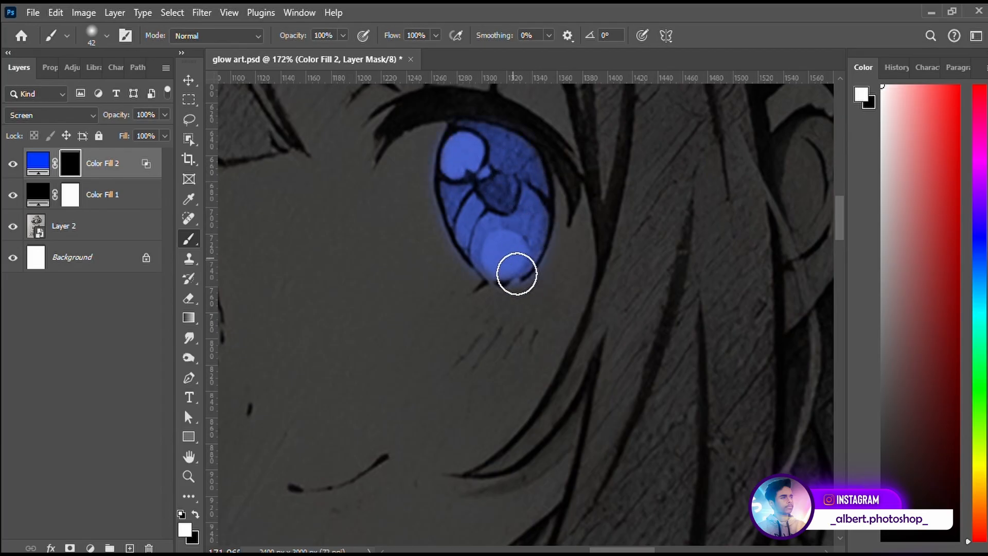
{"action": "scroll", "coordinate": [478, 252], "scroll_direction": "left", "scroll_amount": 5}
{"action": "left_click_drag", "start_coordinate": [384, 247], "coordinate": [428, 355]}
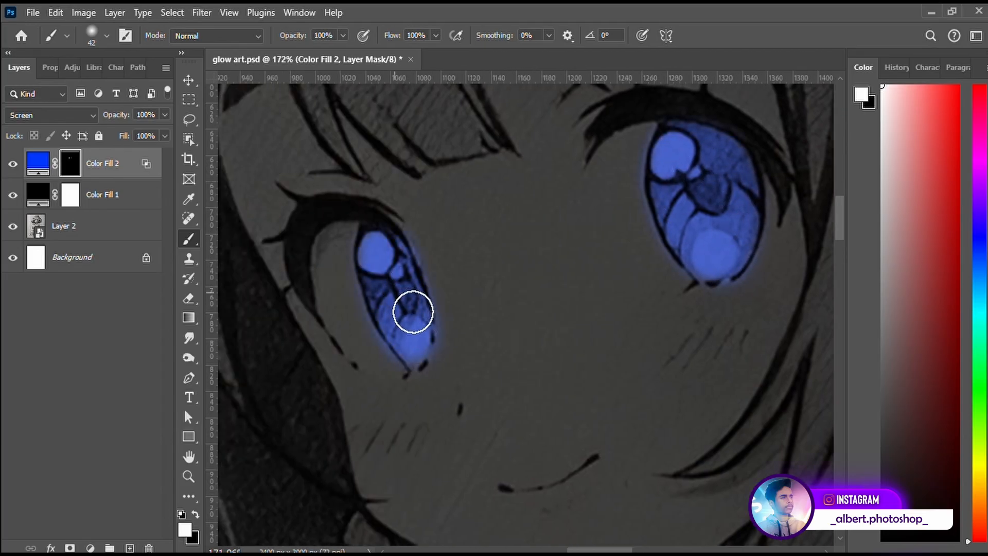
Add a Solid Color fill layer in a lighter blue above Color Fill 2
{"action": "scroll", "coordinate": [413, 312], "scroll_direction": "down", "scroll_amount": 3}
{"action": "scroll", "coordinate": [278, 325], "scroll_direction": "right", "scroll_amount": 3}
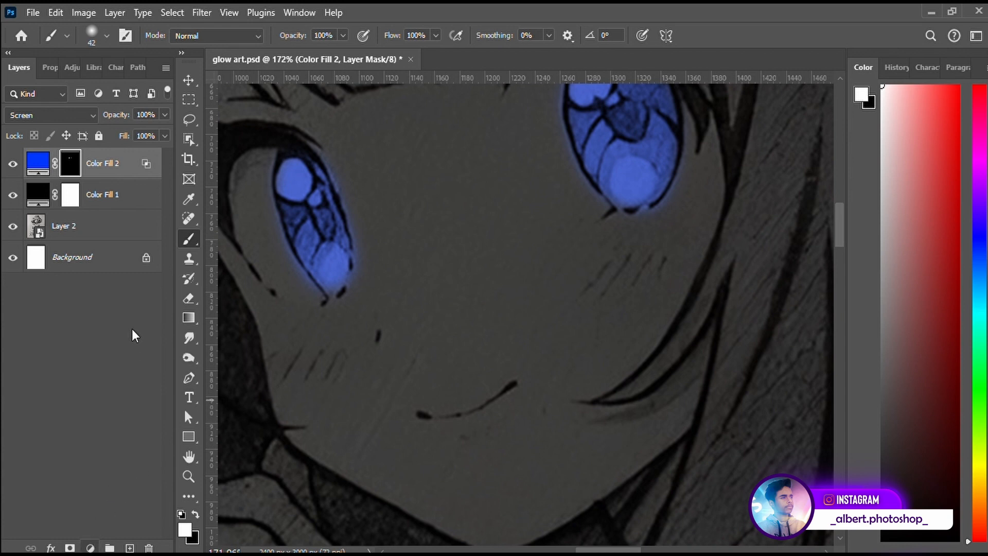
{"action": "left_click", "coordinate": [620, 295]}
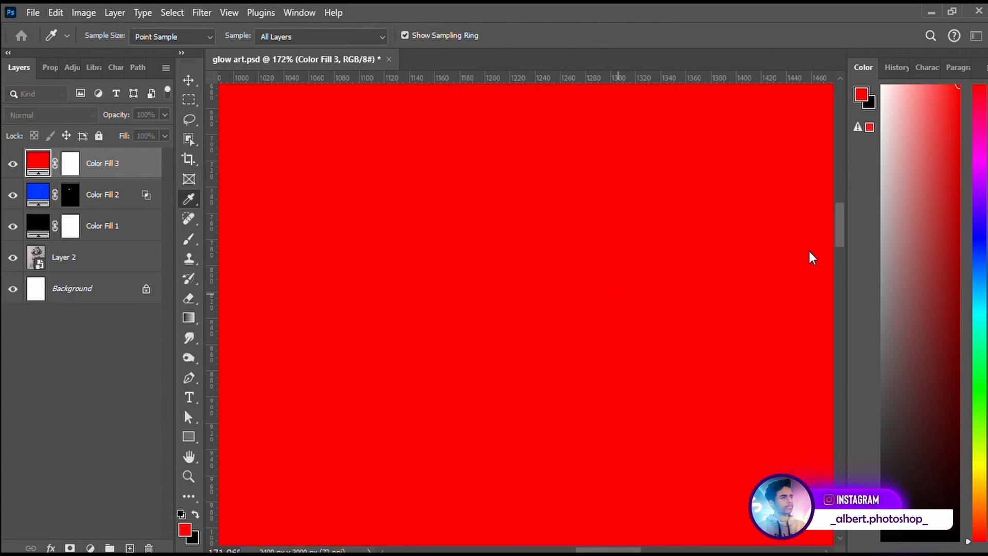
{"action": "left_click", "coordinate": [805, 219]}
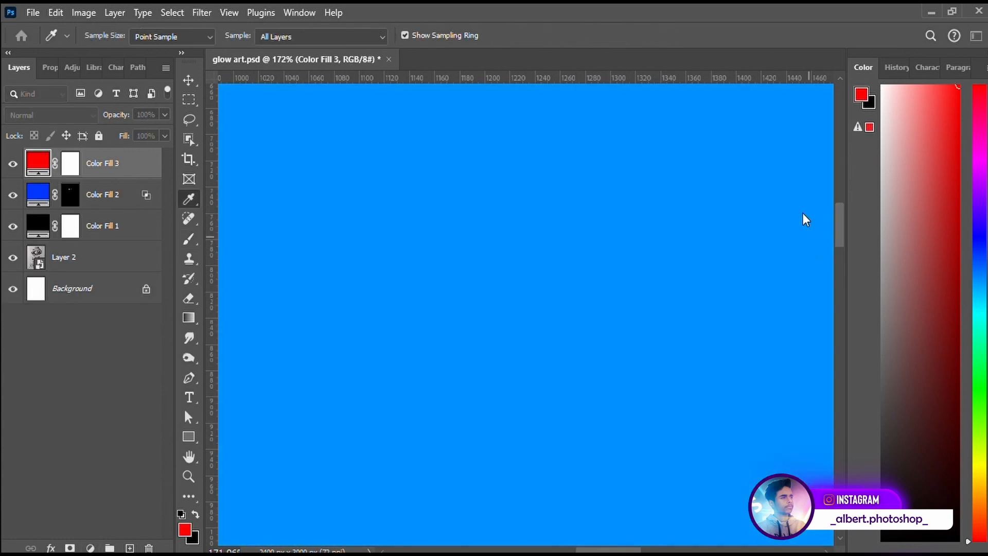
{"action": "left_click", "coordinate": [914, 193]}
{"action": "key", "text": "Return"}
{"action": "key", "text": "b"}
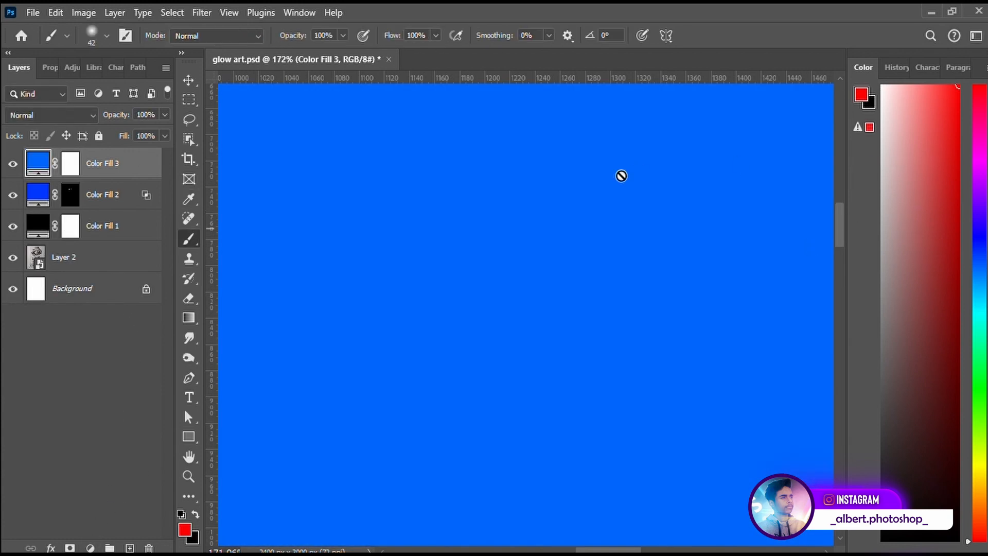
Set the blend mode of the Color Fill 3 layer to Color Dodge
{"action": "key", "text": "Down"}
{"action": "key", "text": "Down"}
{"action": "key", "text": "Down"}
{"action": "key", "text": "Down"}
{"action": "key", "text": "Down"}
{"action": "key", "text": "Down"}
{"action": "key", "text": "Down"}
{"action": "key", "text": "Down"}
{"action": "key", "text": "Down"}
{"action": "key", "text": "Down"}
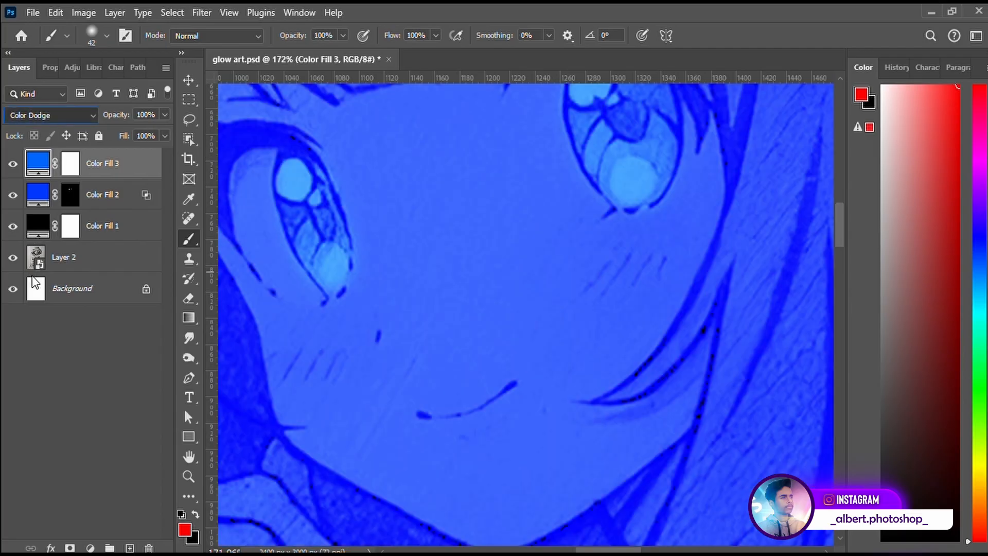
{"action": "key", "text": "Up"}
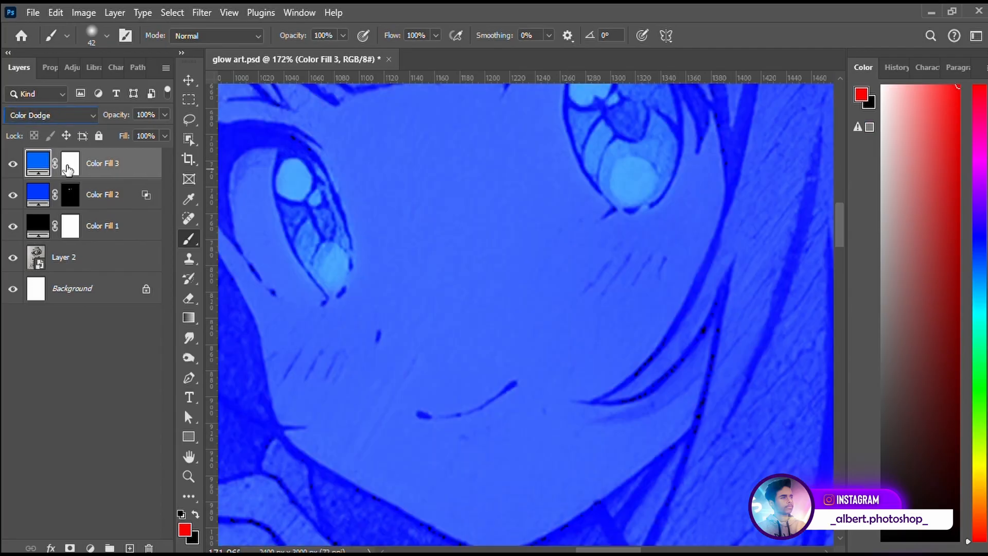
Invert the Color Fill 3 mask to black, with white as the foreground colour
{"action": "left_click", "coordinate": [67, 170]}
{"action": "key", "text": "d"}
{"action": "key", "text": "ctrl+i"}
Paint white over the lower part of both irises on the Color Fill 3 mask
{"action": "mouse_move", "coordinate": [327, 260]}
{"action": "left_mouse_down"}
{"action": "mouse_move", "coordinate": [335, 274]}
{"action": "mouse_move", "coordinate": [335, 247]}
{"action": "left_mouse_up"}
{"action": "scroll", "coordinate": [396, 277], "scroll_direction": "down", "scroll_amount": 5}
{"action": "scroll", "coordinate": [484, 240], "scroll_direction": "up", "scroll_amount": 3}
{"action": "left_click_drag", "start_coordinate": [484, 241], "coordinate": [487, 267]}
{"action": "scroll", "coordinate": [487, 267], "scroll_direction": "down", "scroll_amount": 3}
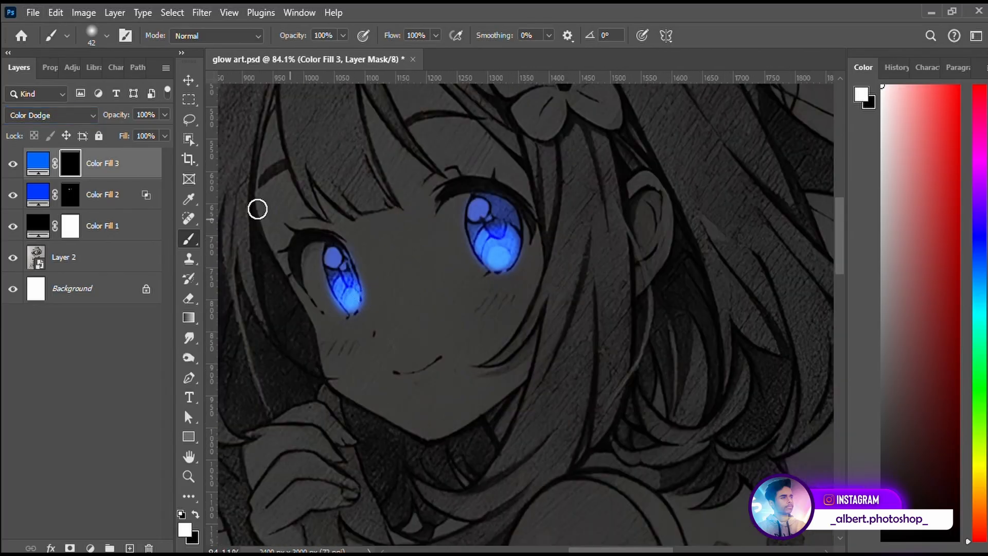
Adjust the advanced blending of the Color Fill 3 layer to keep the dark iris lines
{"action": "key", "text": "h"}
{"action": "key", "text": "ctrl+2"}
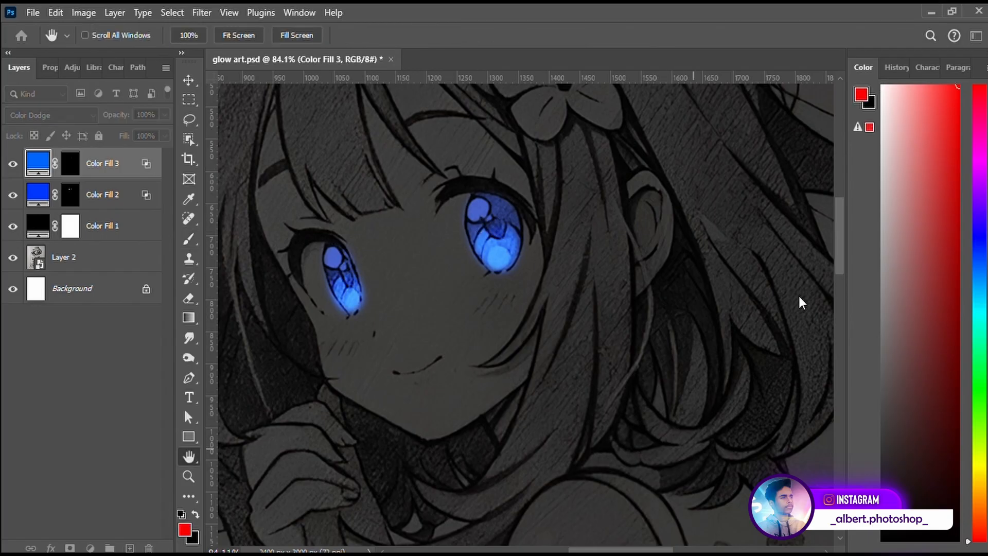
{"action": "key", "text": "b"}
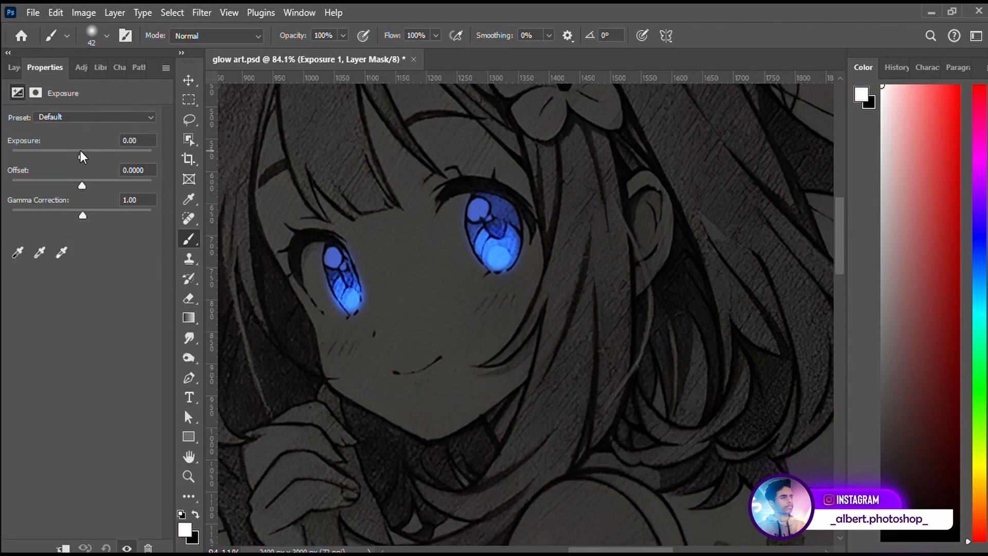
Add an Exposure adjustment layer with exposure at about +1.99 and invert its mask to black
{"action": "left_click_drag", "start_coordinate": [88, 151], "coordinate": [98, 151]}
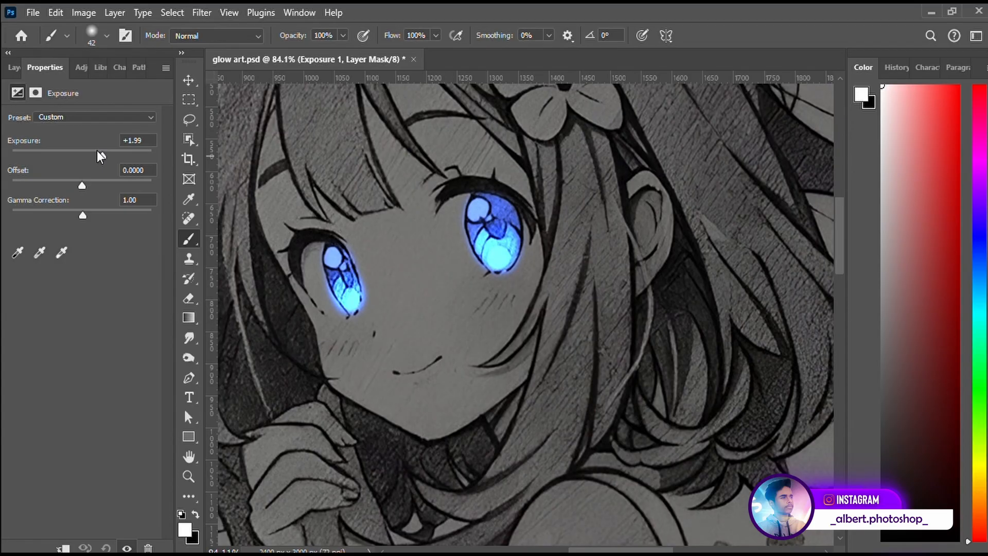
{"action": "left_click", "coordinate": [15, 68]}
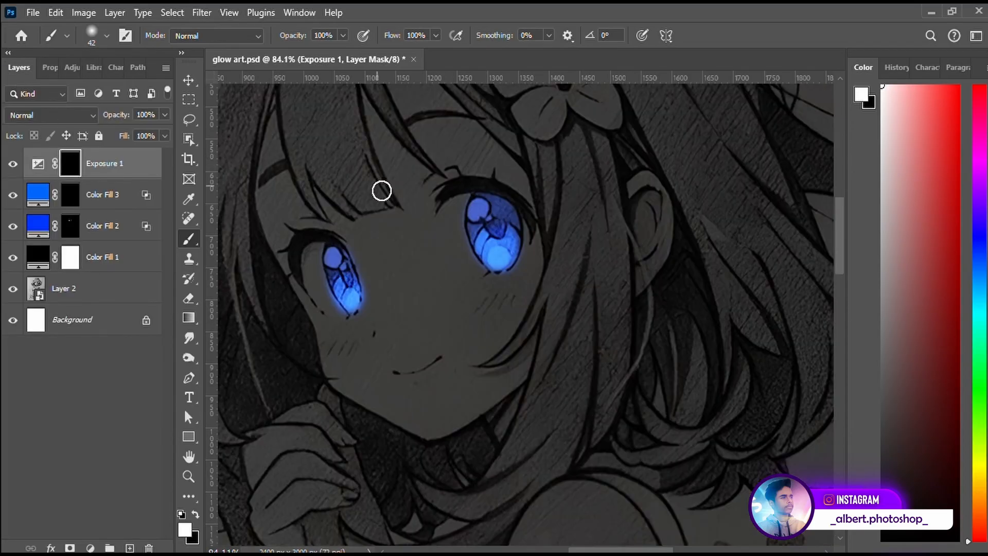
Paint white over the lower irises of both eyes on the Exposure mask with a soft brush of about 100 px
{"action": "scroll", "coordinate": [499, 249], "scroll_direction": "up", "scroll_amount": 5}
{"action": "left_click_drag", "start_coordinate": [514, 278], "coordinate": [519, 279]}
{"action": "scroll", "coordinate": [520, 279], "scroll_direction": "down", "scroll_amount": 2}
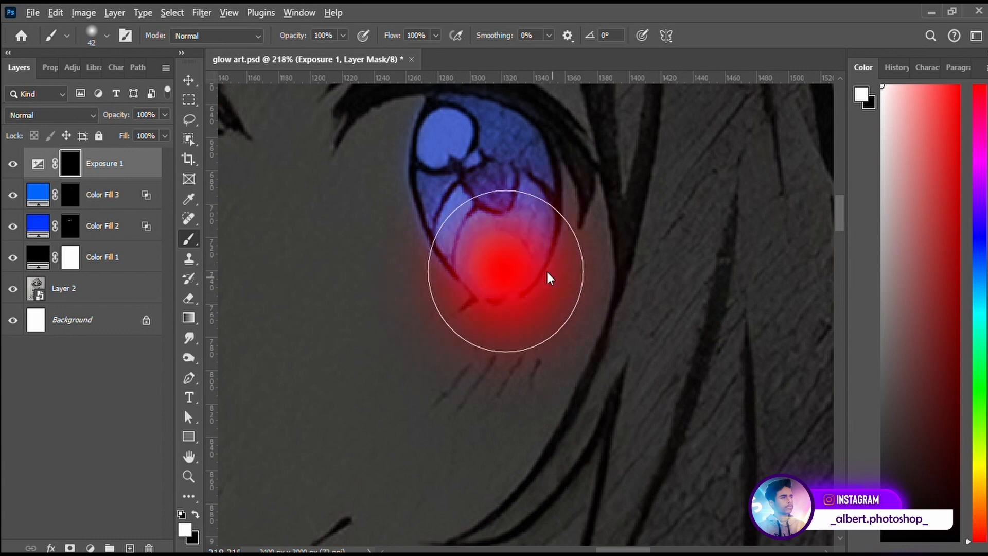
{"action": "scroll", "coordinate": [509, 276], "scroll_direction": "down", "scroll_amount": 3}
{"action": "scroll", "coordinate": [369, 325], "scroll_direction": "up", "scroll_amount": 1}
{"action": "scroll", "coordinate": [369, 325], "scroll_direction": "up", "scroll_amount": 1}
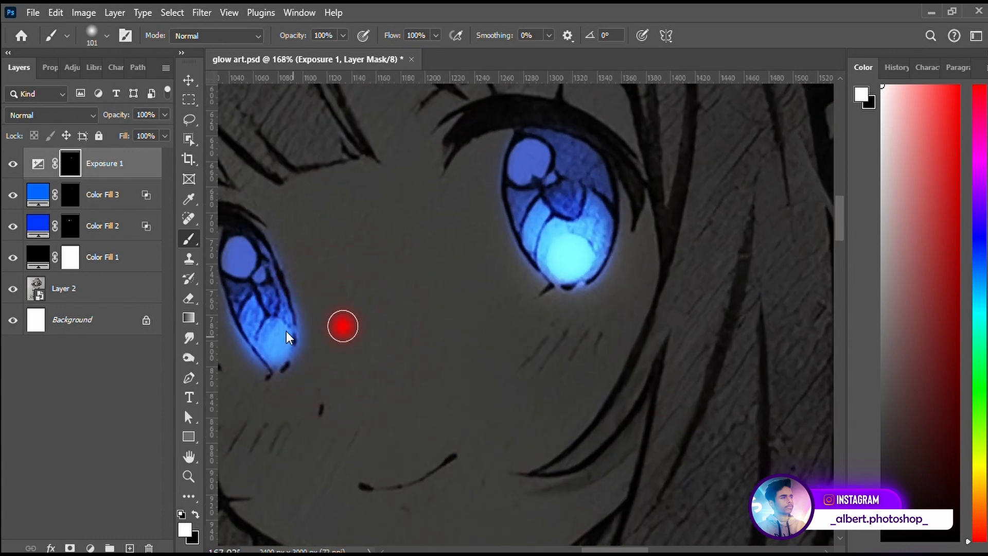
{"action": "left_click_drag", "start_coordinate": [274, 342], "coordinate": [329, 335]}
{"action": "scroll", "coordinate": [329, 335], "scroll_direction": "down", "scroll_amount": 4}
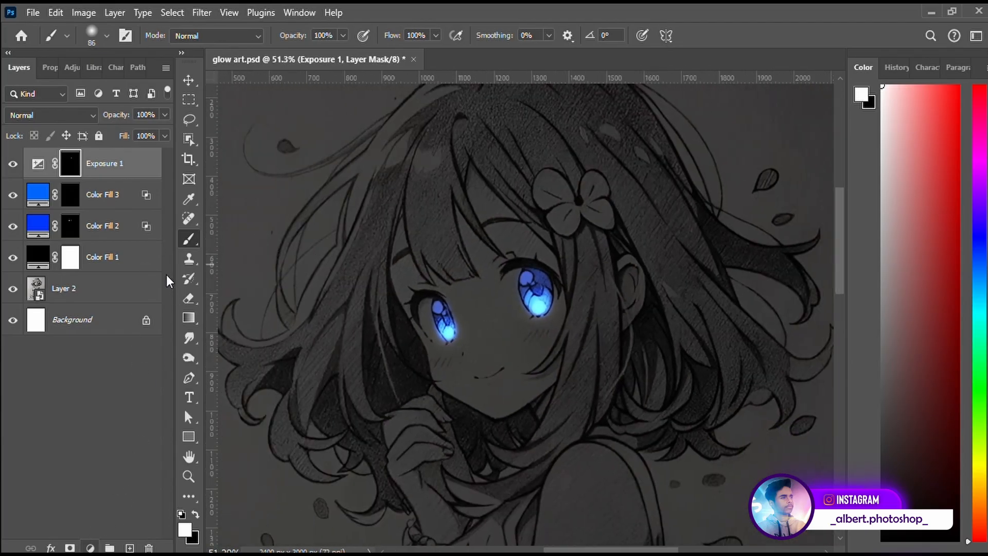
Reduce the brush to 33 px and paint the round upper highlights of both eyes on the Exposure mask
{"action": "scroll", "coordinate": [450, 313], "scroll_direction": "up", "scroll_amount": 3}
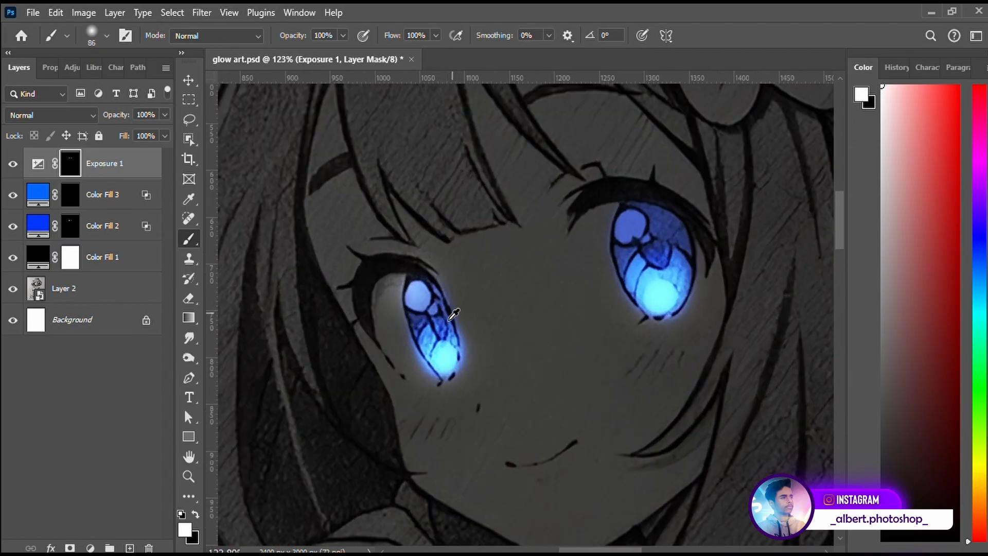
{"action": "left_click_drag", "start_coordinate": [445, 311], "coordinate": [427, 311]}
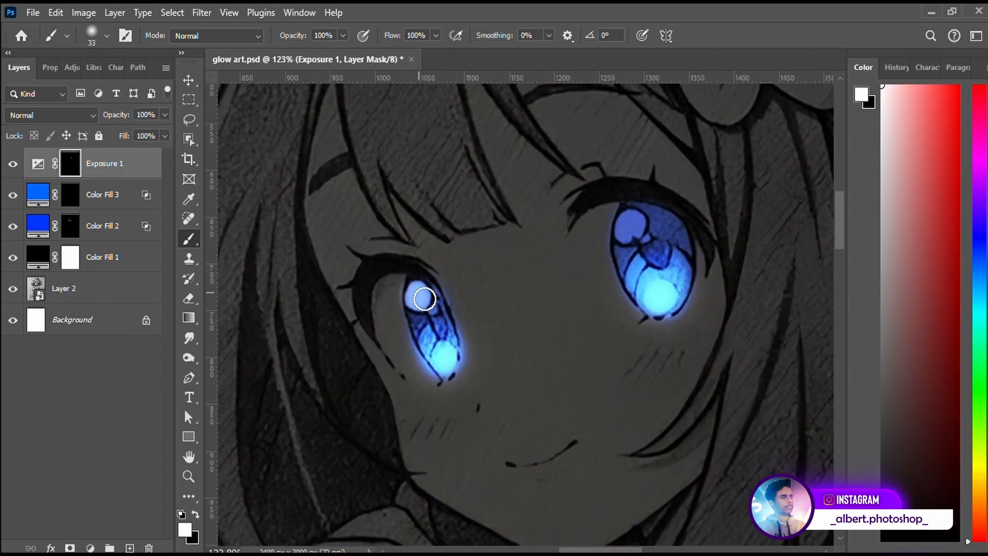
{"action": "scroll", "coordinate": [632, 239], "scroll_direction": "down", "scroll_amount": 4}
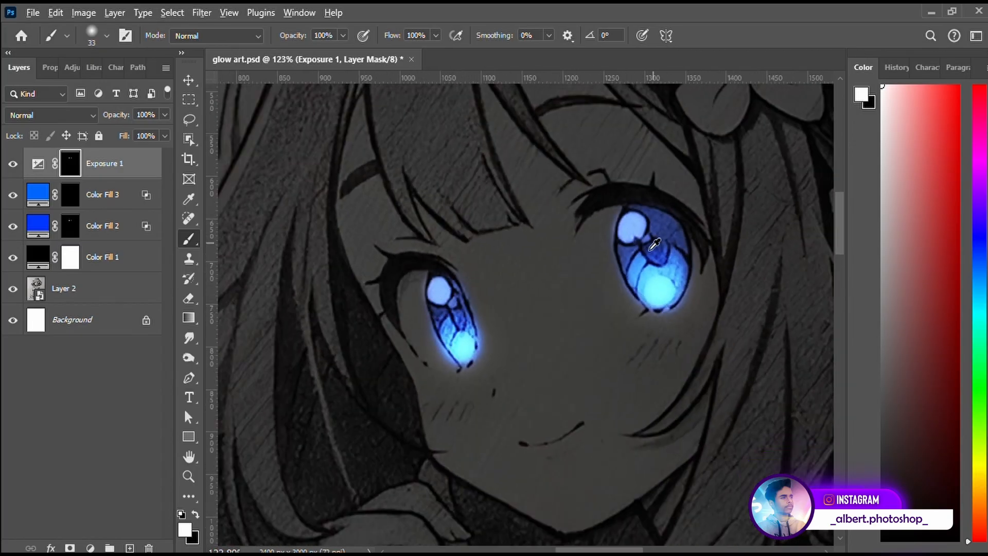
Add a deep blue Solid Color fill layer above the Exposure adjustment
{"action": "scroll", "coordinate": [694, 281], "scroll_direction": "down", "scroll_amount": 4}
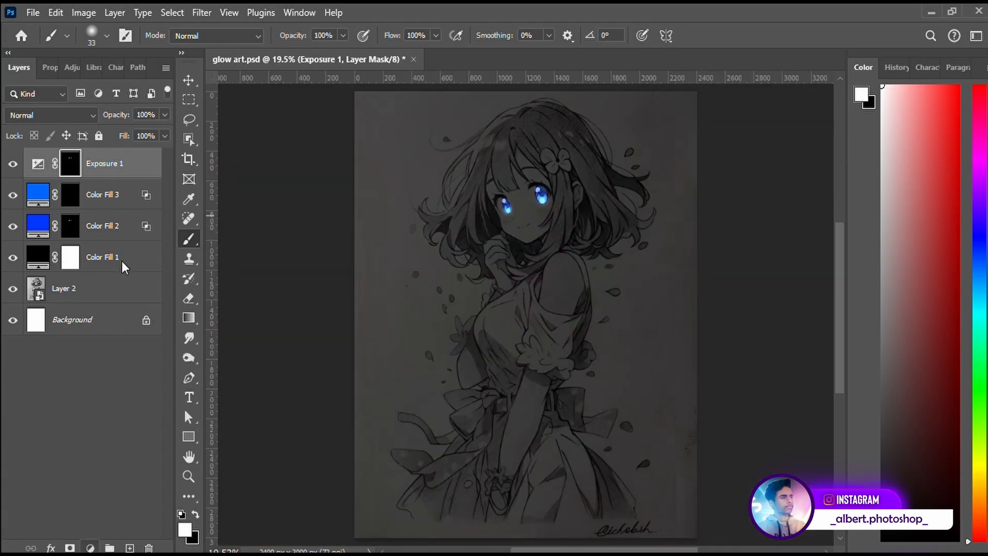
{"action": "key", "text": "ctrl+shift+n"}
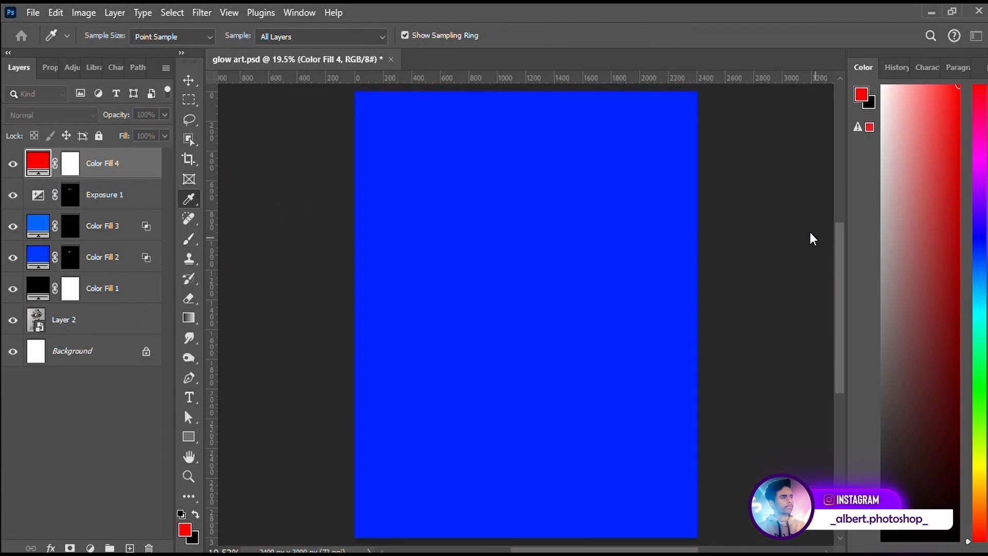
{"action": "key", "text": "b"}
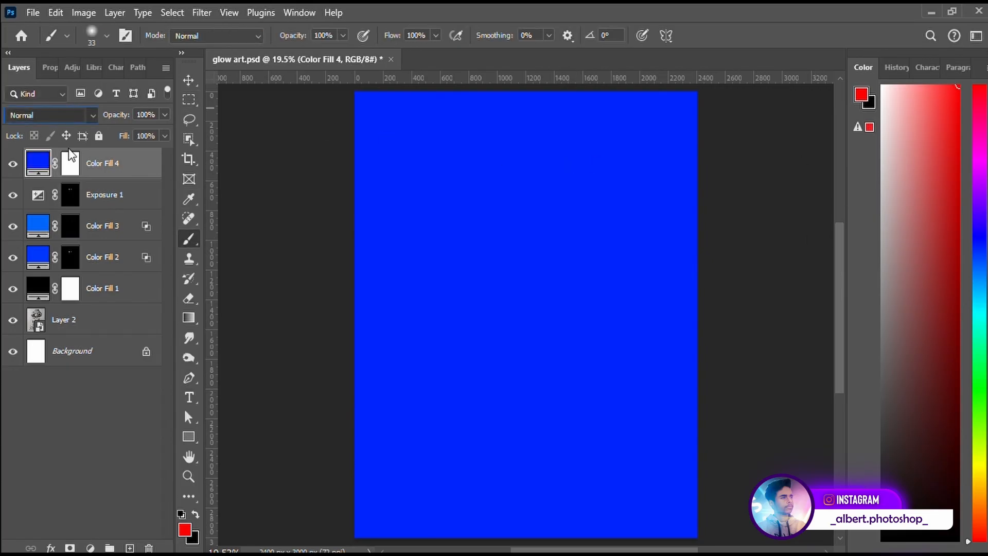
Set the blend mode of the Color Fill 4 layer to Linear Dodge (Add)
{"action": "key", "text": "Down"}
{"action": "key", "text": "Down"}
{"action": "key", "text": "Down"}
{"action": "key", "text": "Down"}
{"action": "key", "text": "Down"}
{"action": "key", "text": "Down"}
{"action": "key", "text": "Down"}
{"action": "key", "text": "Down"}
{"action": "key", "text": "Down"}
{"action": "key", "text": "Down"}
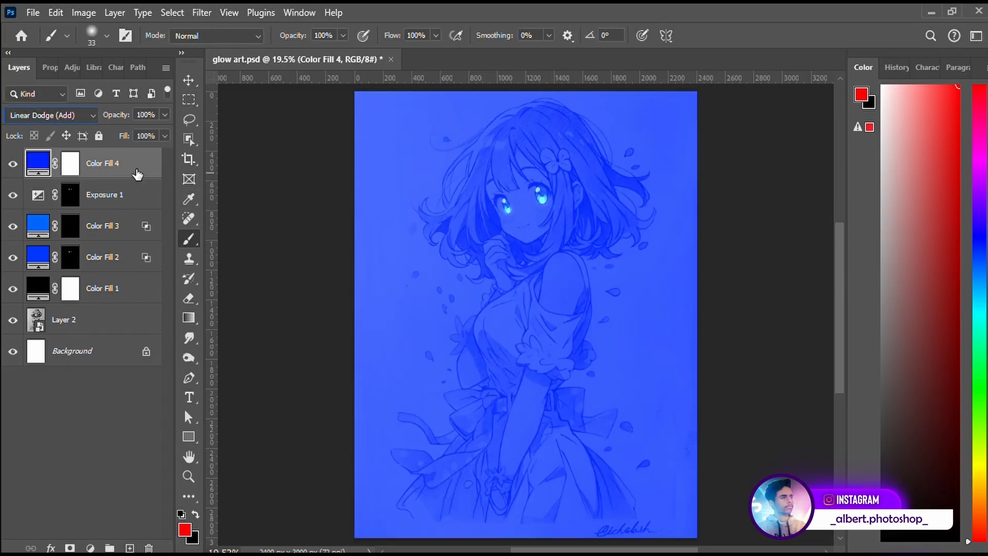
Adjust the advanced blending of Color Fill 4 to bring back the dark drawing, and invert its mask to black
{"action": "key", "text": "space"}
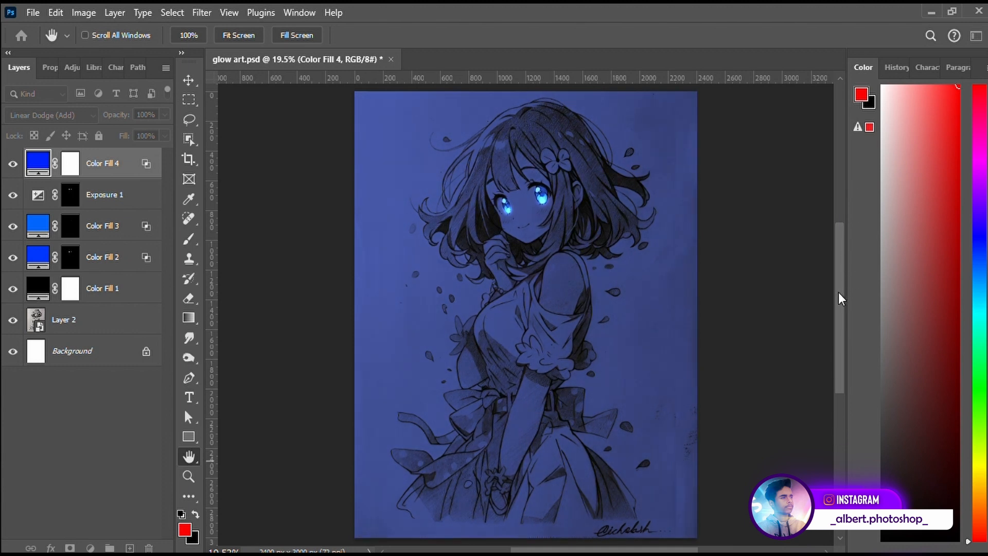
{"action": "key", "text": "b"}
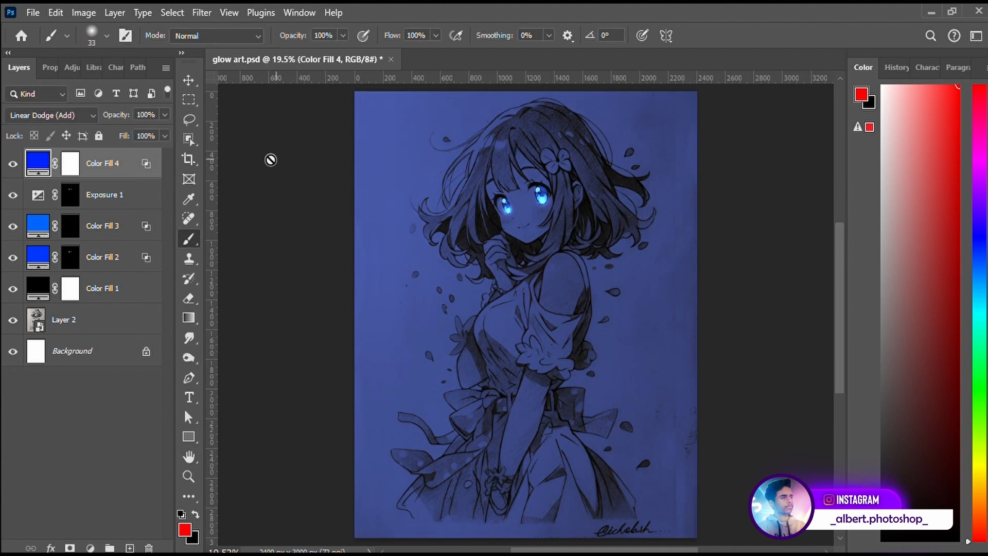
{"action": "key", "text": "ctrl+i"}
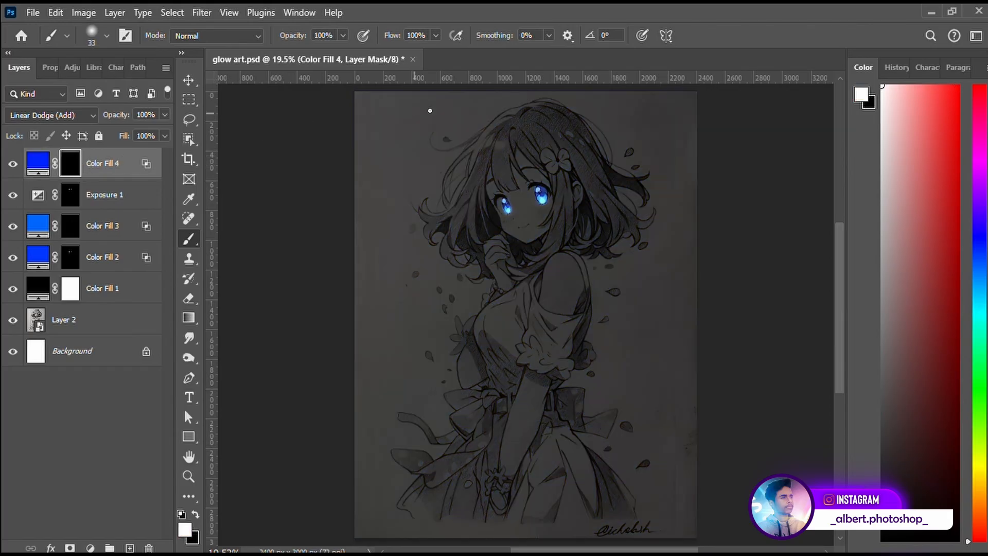
Enlarge the soft brush to about 278 px and paint a blue glow around both eyes on the Color Fill 4 mask
{"action": "scroll", "coordinate": [519, 206], "scroll_direction": "up", "scroll_amount": 10}
{"action": "left_click_drag", "start_coordinate": [474, 231], "coordinate": [520, 237]}
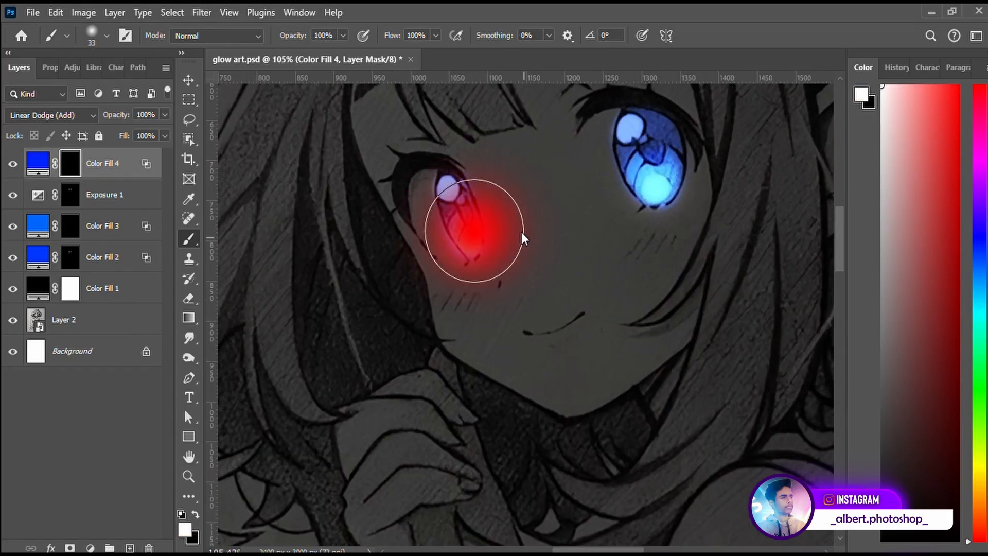
{"action": "left_click_drag", "start_coordinate": [453, 206], "coordinate": [470, 242]}
{"action": "left_click_drag", "start_coordinate": [638, 170], "coordinate": [653, 195]}
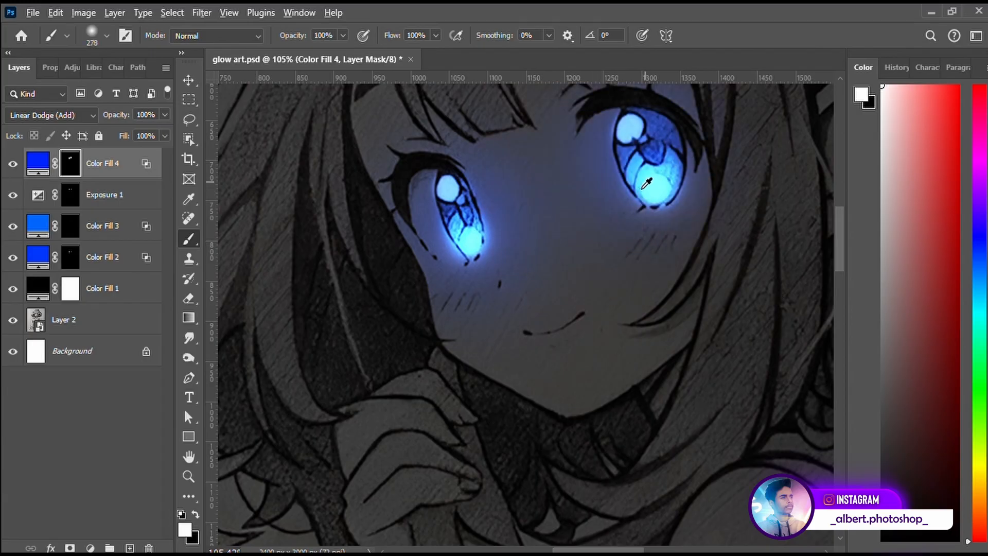
Set the brush flow to 10% and paint a faint blue glow across the face and nearby hair on the Color Fill 4 mask
{"action": "scroll", "coordinate": [653, 229], "scroll_direction": "down", "scroll_amount": 8}
{"action": "scroll", "coordinate": [653, 230], "scroll_direction": "up", "scroll_amount": 6}
{"action": "left_click_drag", "start_coordinate": [653, 229], "coordinate": [644, 243]}
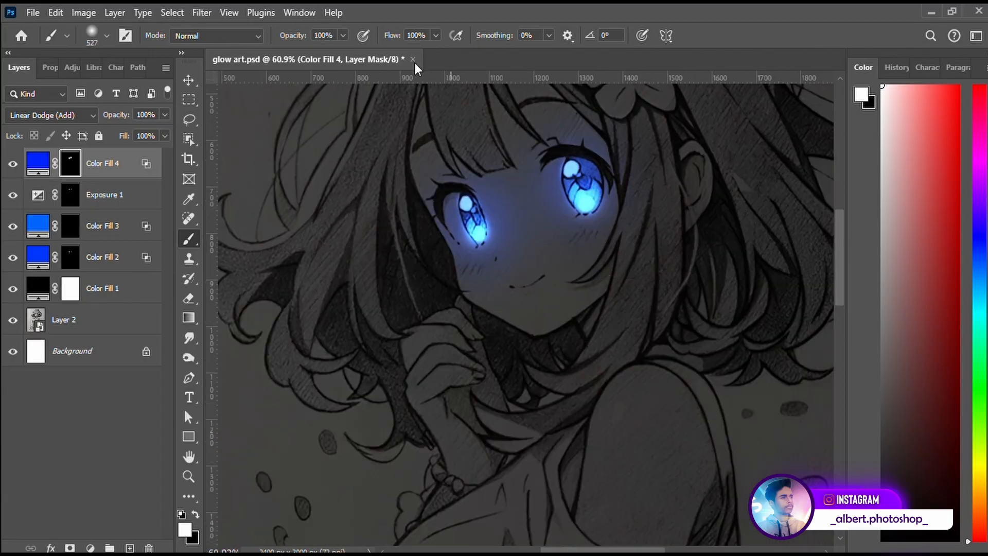
{"action": "type", "text": "10"}
{"action": "key", "text": "Return"}
{"action": "mouse_move", "coordinate": [666, 249]}
{"action": "left_mouse_down"}
{"action": "mouse_move", "coordinate": [546, 307]}
{"action": "mouse_move", "coordinate": [609, 305]}
{"action": "left_mouse_up"}
{"action": "left_click_drag", "start_coordinate": [623, 243], "coordinate": [608, 243]}
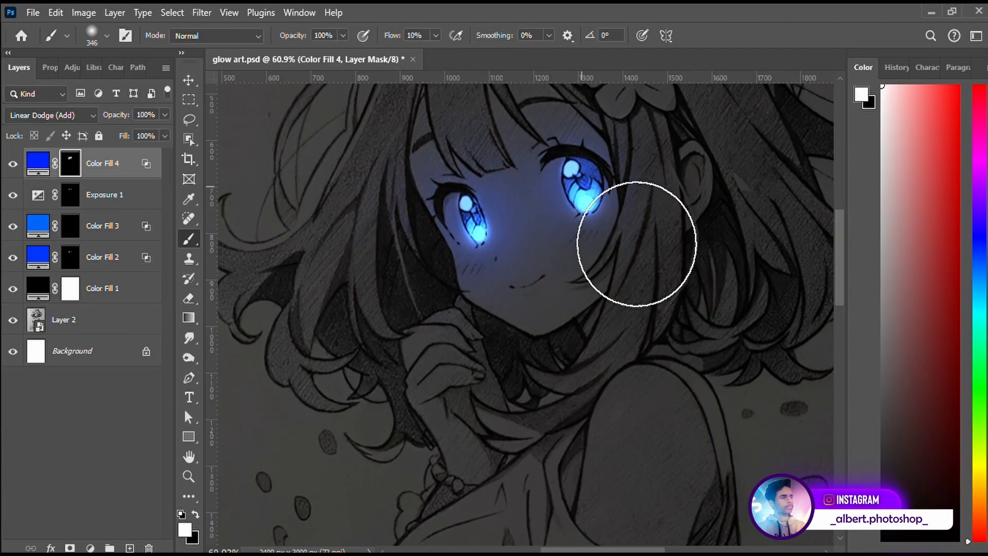
{"action": "scroll", "coordinate": [621, 220], "scroll_direction": "down", "scroll_amount": 3}
{"action": "scroll", "coordinate": [556, 196], "scroll_direction": "up", "scroll_amount": 4}
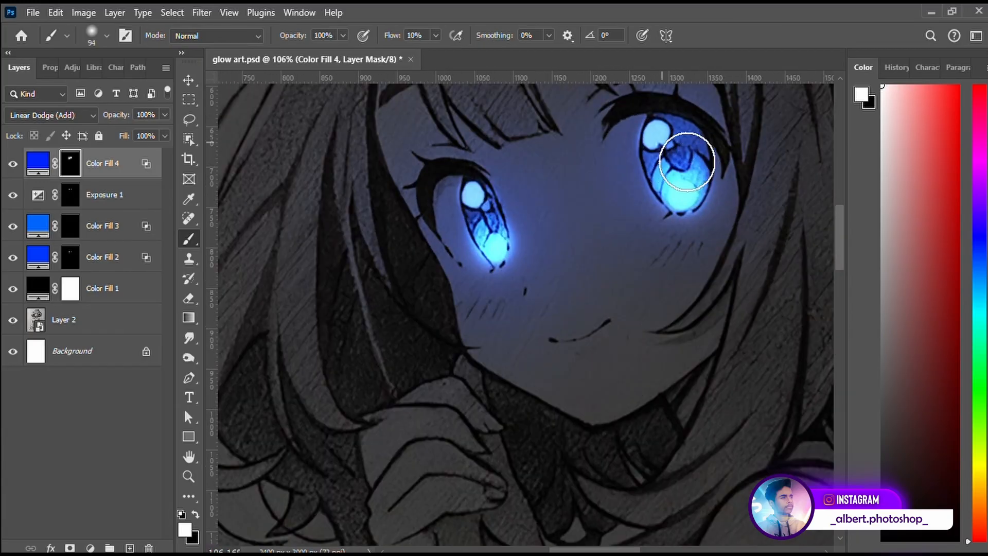
{"action": "scroll", "coordinate": [599, 218], "scroll_direction": "down", "scroll_amount": 5}
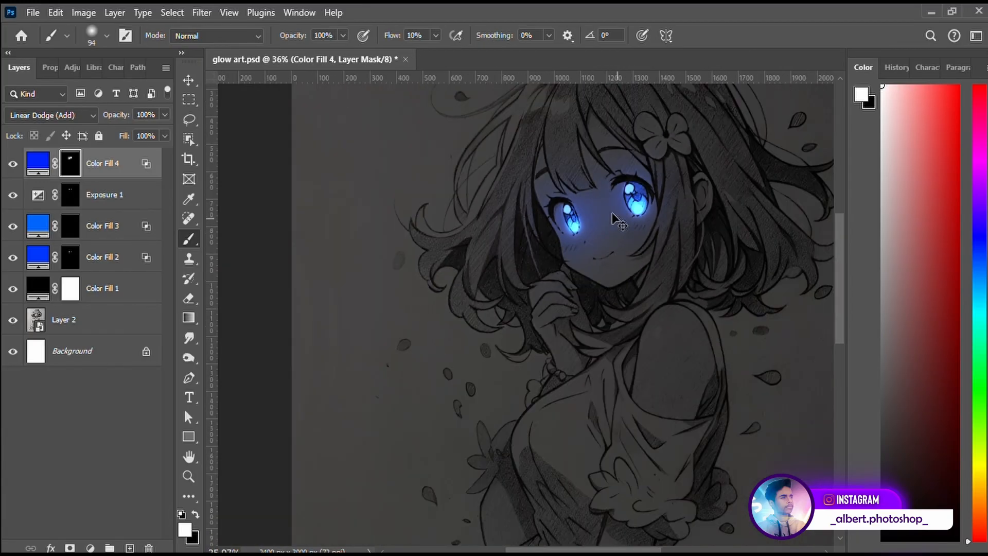
{"action": "scroll", "coordinate": [595, 172], "scroll_direction": "up", "scroll_amount": 3}
{"action": "scroll", "coordinate": [580, 262], "scroll_direction": "down", "scroll_amount": 2}
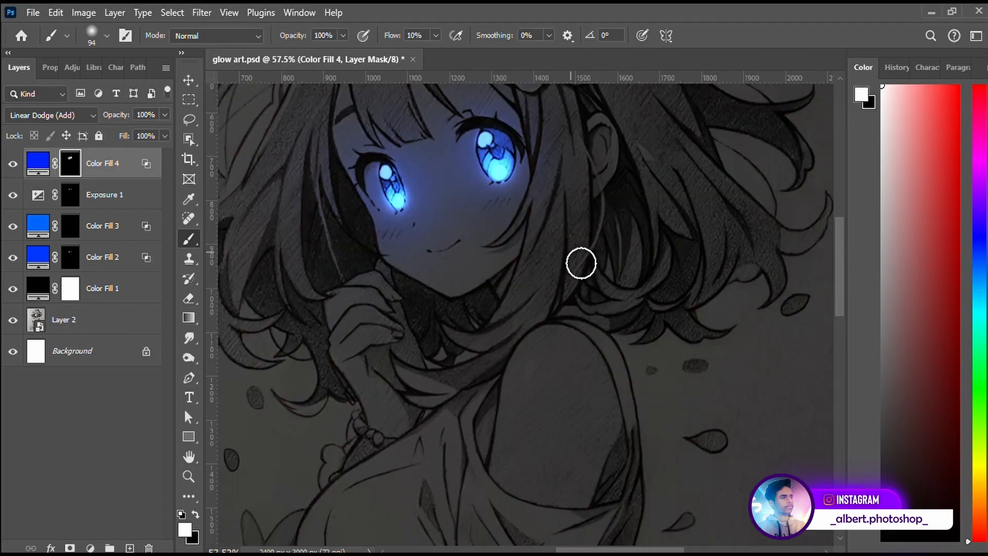
{"action": "scroll", "coordinate": [580, 263], "scroll_direction": "up", "scroll_amount": 2}
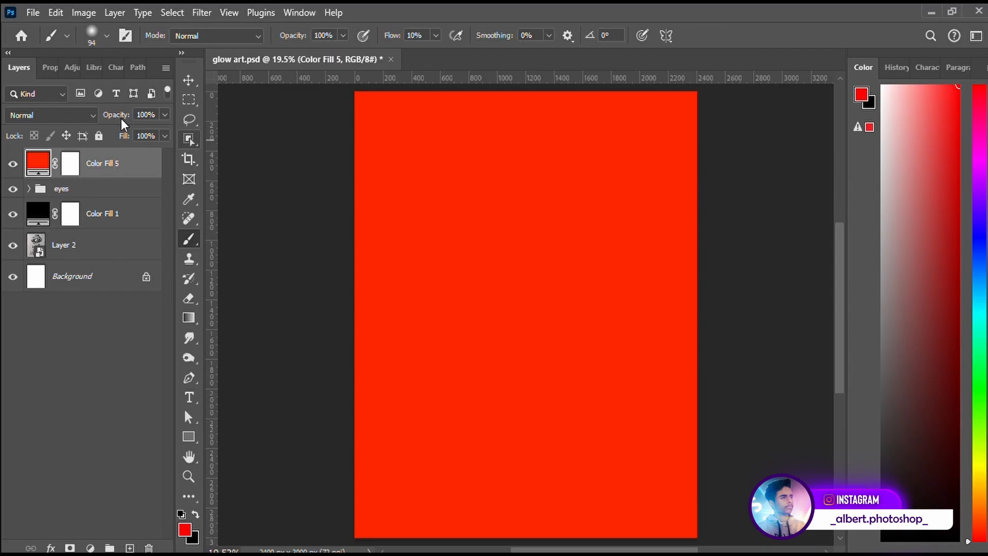
Set the blend mode of the red Color Fill 5 layer to Screen
{"action": "left_click", "coordinate": [77, 115]}
{"action": "left_click", "coordinate": [31, 257]}
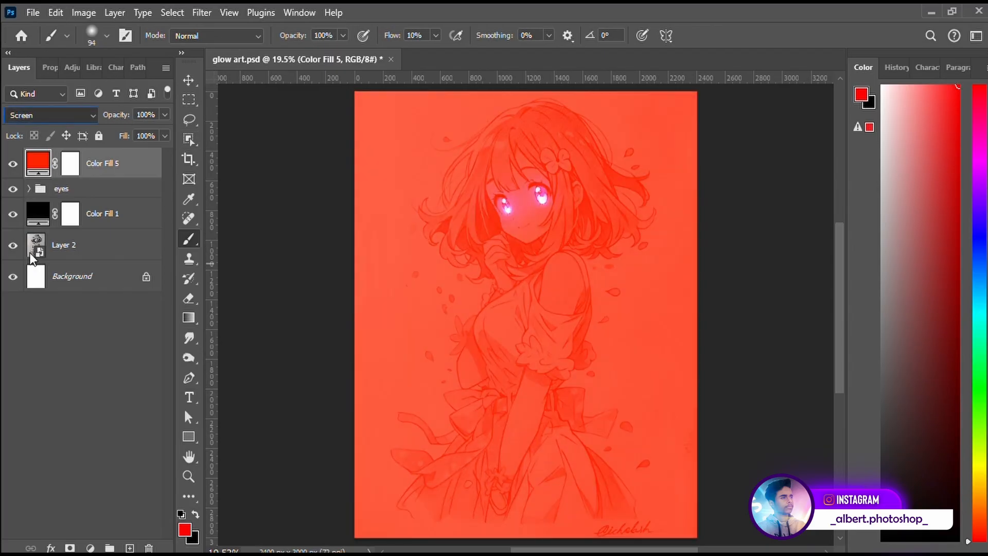
{"action": "key", "text": "Down"}
{"action": "key", "text": "Down"}
{"action": "key", "text": "Up"}
{"action": "key", "text": "Up"}
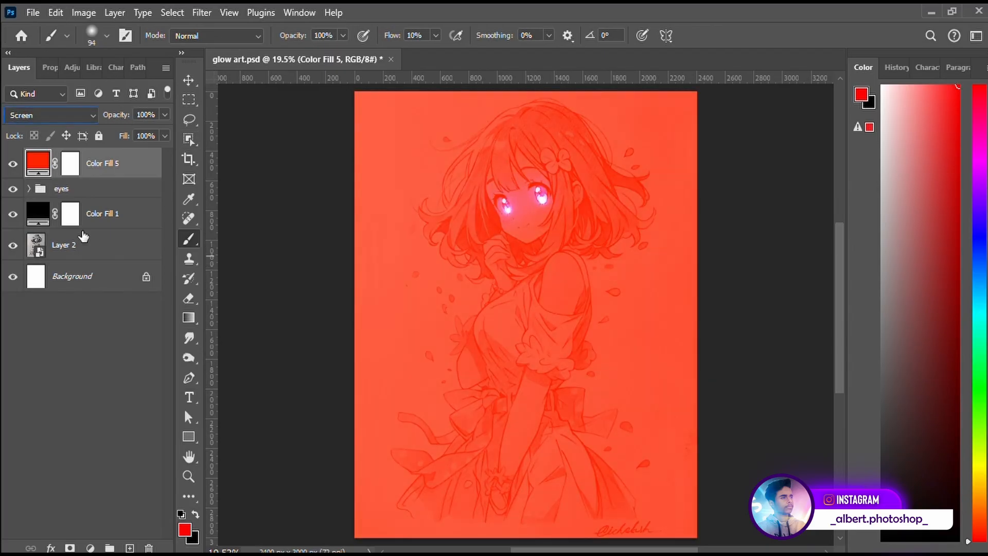
Invert the Color Fill 5 mask to black and restore the default foreground and background colours
{"action": "left_click", "coordinate": [71, 163]}
{"action": "key", "text": "ctrl+i"}
{"action": "key", "text": "d"}
Paint the hair flower's four petals red on the Color Fill 5 mask at 100% flow, shrinking the brush to about 21 px for the edges
{"action": "scroll", "coordinate": [566, 181], "scroll_direction": "up", "scroll_amount": 8}
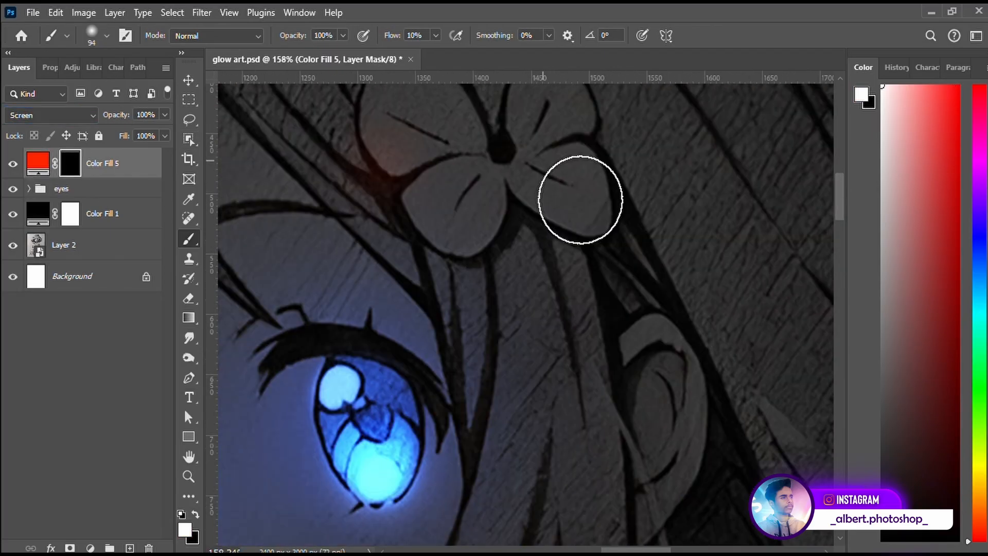
{"action": "left_click", "coordinate": [453, 220]}
{"action": "scroll", "coordinate": [468, 257], "scroll_direction": "up", "scroll_amount": 3}
{"action": "key", "text": "bracketleft"}
{"action": "key", "text": "bracketleft"}
{"action": "key", "text": "bracketleft"}
{"action": "key", "text": "shift+0"}
{"action": "mouse_move", "coordinate": [362, 226]}
{"action": "left_mouse_down"}
{"action": "mouse_move", "coordinate": [440, 192]}
{"action": "mouse_move", "coordinate": [464, 194]}
{"action": "mouse_move", "coordinate": [483, 268]}
{"action": "mouse_move", "coordinate": [386, 295]}
{"action": "mouse_move", "coordinate": [437, 282]}
{"action": "left_mouse_up"}
{"action": "scroll", "coordinate": [489, 327], "scroll_direction": "down", "scroll_amount": 3}
{"action": "mouse_move", "coordinate": [381, 231]}
{"action": "left_mouse_down"}
{"action": "mouse_move", "coordinate": [444, 283]}
{"action": "mouse_move", "coordinate": [475, 331]}
{"action": "mouse_move", "coordinate": [535, 247]}
{"action": "mouse_move", "coordinate": [448, 323]}
{"action": "mouse_move", "coordinate": [466, 348]}
{"action": "left_mouse_up"}
{"action": "scroll", "coordinate": [465, 349], "scroll_direction": "down", "scroll_amount": 2}
{"action": "key", "text": "bracketright"}
{"action": "key", "text": "bracketright"}
{"action": "key", "text": "bracketright"}
{"action": "key", "text": "bracketright"}
{"action": "mouse_move", "coordinate": [555, 241]}
{"action": "left_mouse_down"}
{"action": "mouse_move", "coordinate": [667, 293]}
{"action": "mouse_move", "coordinate": [683, 326]}
{"action": "mouse_move", "coordinate": [679, 216]}
{"action": "left_mouse_up"}
{"action": "key", "text": "bracketleft"}
{"action": "key", "text": "bracketleft"}
{"action": "key", "text": "bracketleft"}
{"action": "key", "text": "bracketleft"}
{"action": "scroll", "coordinate": [579, 271], "scroll_direction": "up", "scroll_amount": 3}
{"action": "mouse_move", "coordinate": [580, 271]}
{"action": "left_mouse_down"}
{"action": "mouse_move", "coordinate": [667, 240]}
{"action": "mouse_move", "coordinate": [668, 289]}
{"action": "left_mouse_up"}
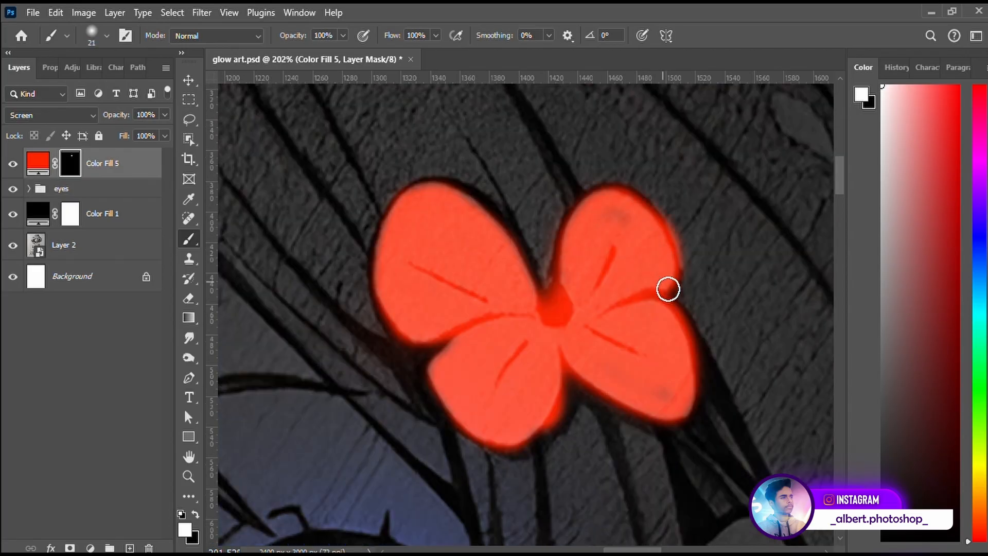
Remove the red from the flower's dark centre by painting black on the Color Fill 5 mask
{"action": "scroll", "coordinate": [668, 289], "scroll_direction": "up", "scroll_amount": 2}
{"action": "key", "text": "x"}
{"action": "mouse_move", "coordinate": [549, 214]}
{"action": "left_mouse_down"}
{"action": "mouse_move", "coordinate": [552, 302]}
{"action": "mouse_move", "coordinate": [586, 220]}
{"action": "mouse_move", "coordinate": [549, 196]}
{"action": "mouse_move", "coordinate": [521, 327]}
{"action": "mouse_move", "coordinate": [518, 355]}
{"action": "left_mouse_up"}
{"action": "scroll", "coordinate": [628, 410], "scroll_direction": "down", "scroll_amount": 1}
{"action": "key", "text": "x"}
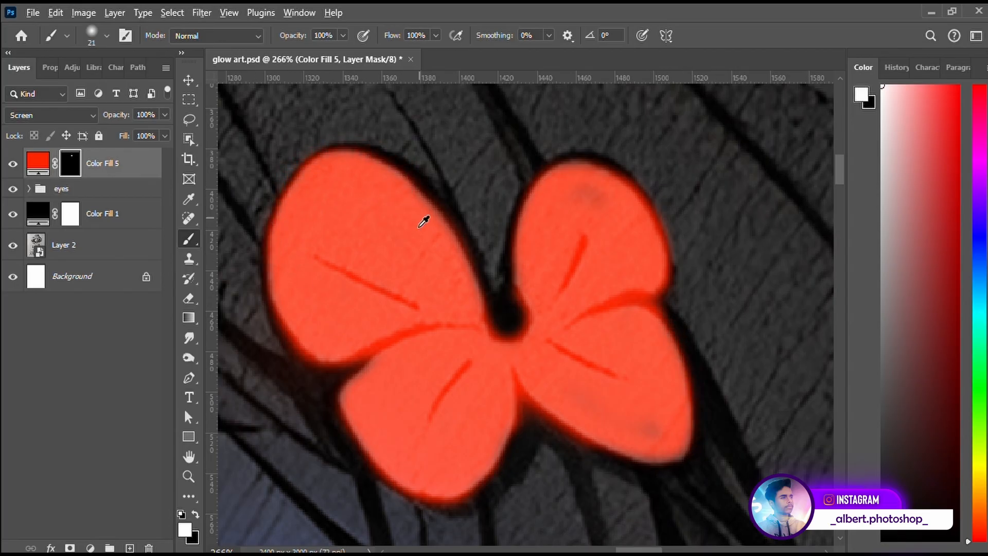
Adjust the advanced blending of Color Fill 5 and add an orange solid colour fill layer above it
{"action": "scroll", "coordinate": [423, 222], "scroll_direction": "down", "scroll_amount": 4}
{"action": "scroll", "coordinate": [425, 307], "scroll_direction": "up", "scroll_amount": 2}
{"action": "key", "text": "x"}
{"action": "scroll", "coordinate": [487, 383], "scroll_direction": "down", "scroll_amount": 5}
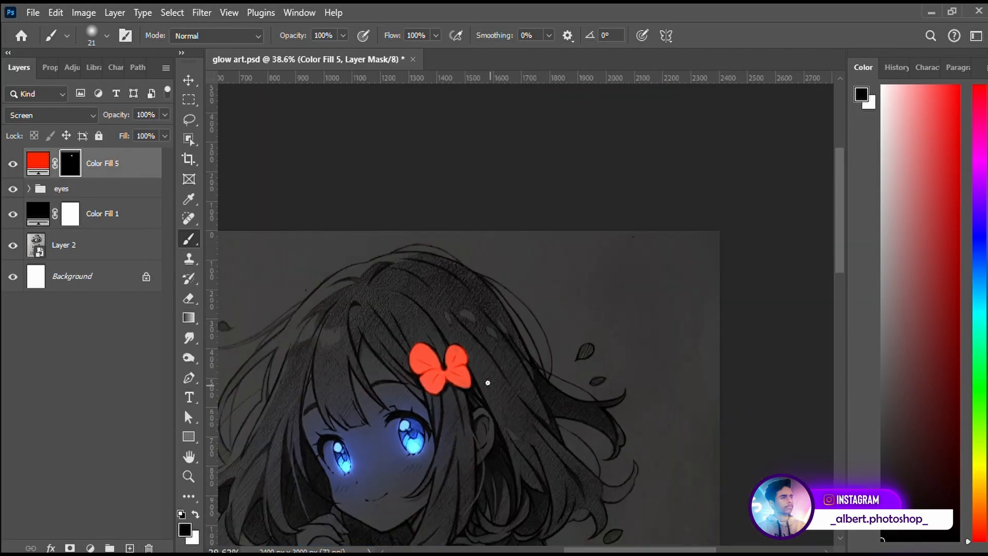
{"action": "scroll", "coordinate": [488, 383], "scroll_direction": "down", "scroll_amount": 3}
{"action": "key", "text": "ctrl+2"}
{"action": "key", "text": "h"}
{"action": "key", "text": "b"}
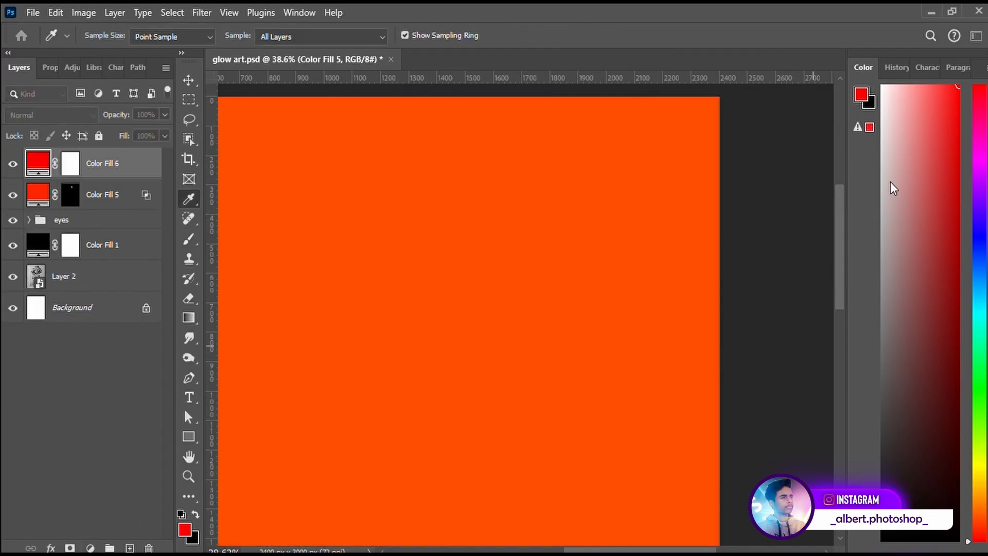
Set the blend mode of the Color Fill 6 layer to Linear Dodge (Add)
{"action": "left_click", "coordinate": [52, 115]}
{"action": "left_click", "coordinate": [52, 278]}
{"action": "key", "text": "Down"}
Adjust the advanced blending of Color Fill 6 to bring back the dark drawing, and invert its mask to black
{"action": "key", "text": "h"}
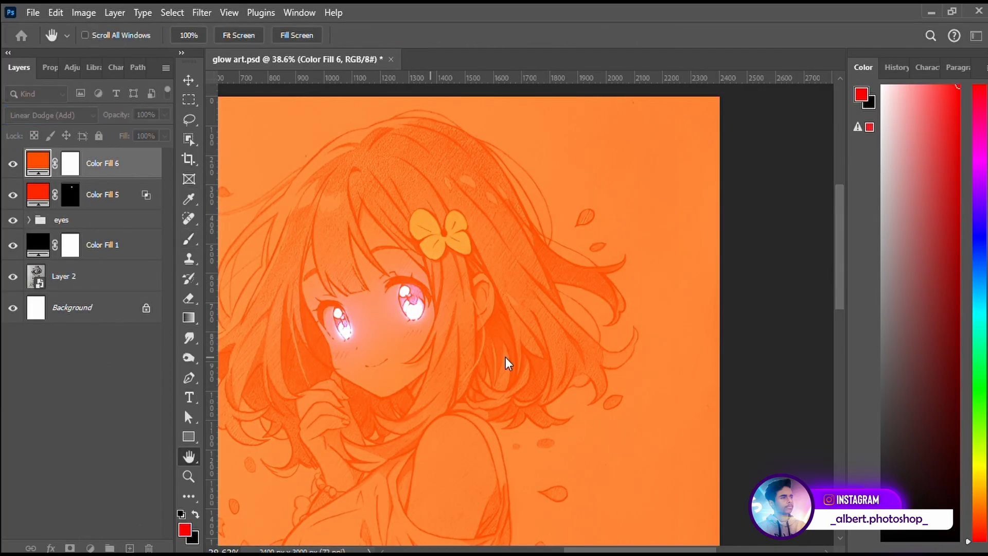
{"action": "key", "text": "b"}
{"action": "key", "text": "ctrl+i"}
{"action": "key", "text": "d"}
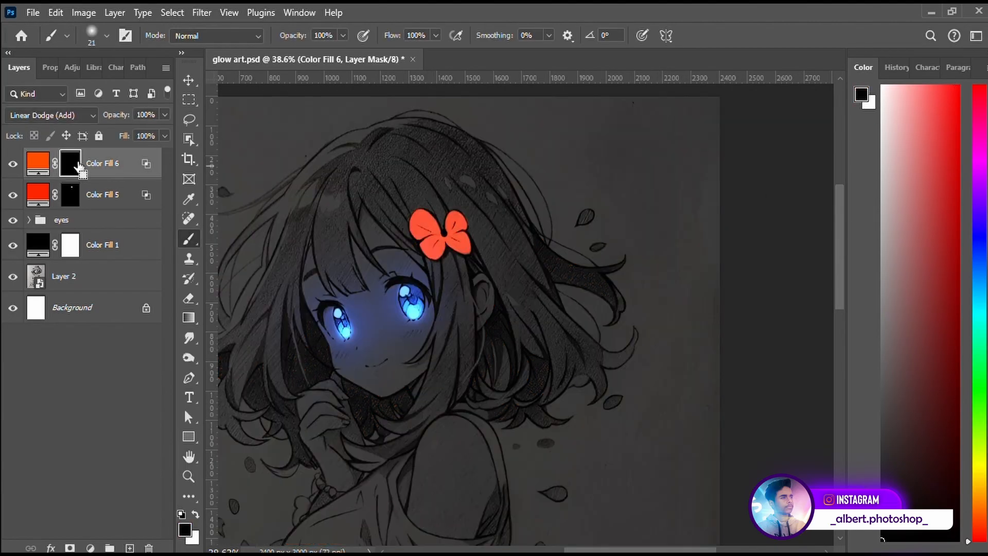
Paint an orange glow from the flower's centre outward on the Color Fill 6 mask, enlarging the soft brush to about 227 px
{"action": "scroll", "coordinate": [438, 234], "scroll_direction": "up", "scroll_amount": 5}
{"action": "left_click", "coordinate": [407, 229]}
{"action": "scroll", "coordinate": [407, 229], "scroll_direction": "down", "scroll_amount": 6}
{"action": "key", "text": "bracketright"}
{"action": "key", "text": "bracketright"}
{"action": "key", "text": "bracketright"}
{"action": "key", "text": "bracketright"}
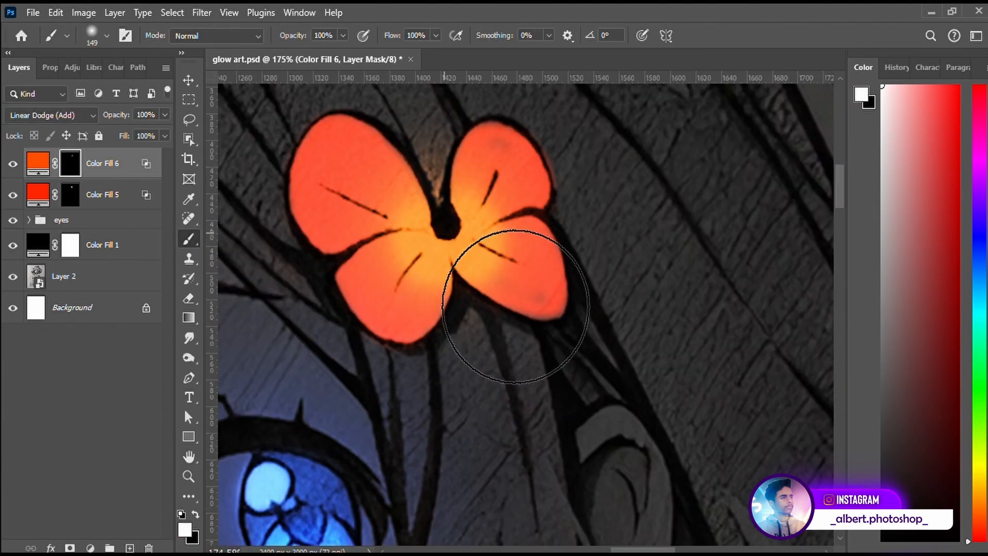
{"action": "left_click", "coordinate": [516, 286]}
{"action": "key", "text": "bracketright"}
{"action": "key", "text": "bracketright"}
{"action": "key", "text": "bracketright"}
{"action": "scroll", "coordinate": [516, 287], "scroll_direction": "up", "scroll_amount": 3}
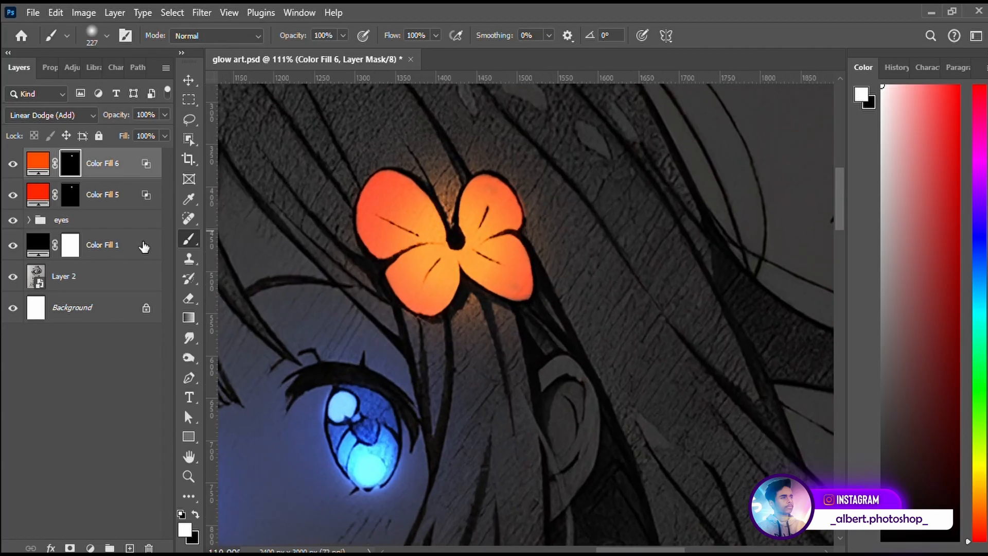
Add an Exposure adjustment layer with exposure +2.41 and invert its mask to black
{"action": "left_click", "coordinate": [90, 547]}
{"action": "left_click_drag", "start_coordinate": [83, 157], "coordinate": [106, 154]}
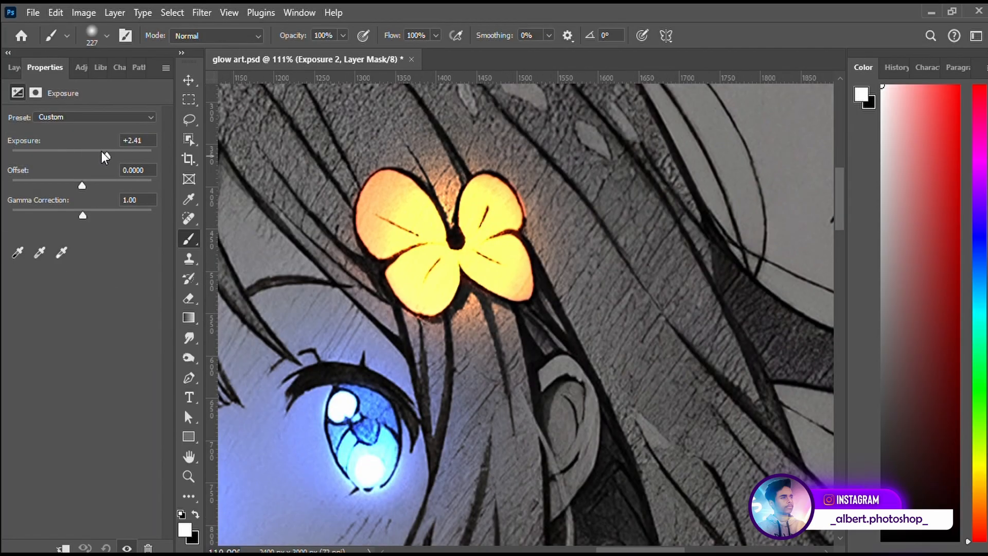
{"action": "left_click", "coordinate": [19, 67]}
{"action": "key", "text": "ctrl+i"}
Brighten the flower's centre by painting on the Exposure 2 mask with a brush of about 58 px
{"action": "scroll", "coordinate": [485, 276], "scroll_direction": "up", "scroll_amount": 3}
{"action": "key", "text": "bracketleft"}
{"action": "key", "text": "bracketleft"}
{"action": "key", "text": "bracketleft"}
{"action": "key", "text": "bracketleft"}
{"action": "key", "text": "bracketleft"}
{"action": "left_click", "coordinate": [463, 249]}
{"action": "scroll", "coordinate": [516, 261], "scroll_direction": "down", "scroll_amount": 4}
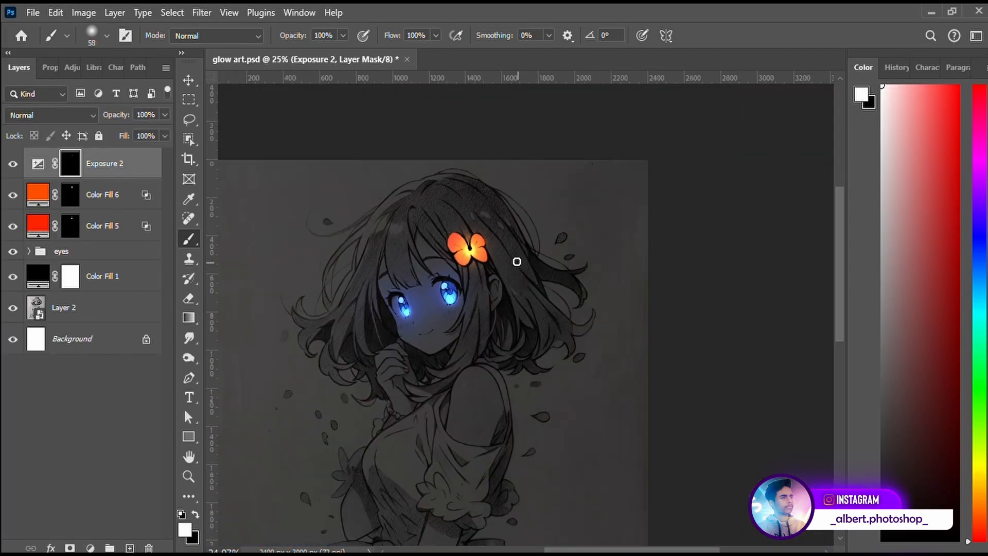
Add a red solid colour fill layer above Exposure 2
{"action": "left_click", "coordinate": [90, 547]}
{"action": "left_click", "coordinate": [113, 308]}
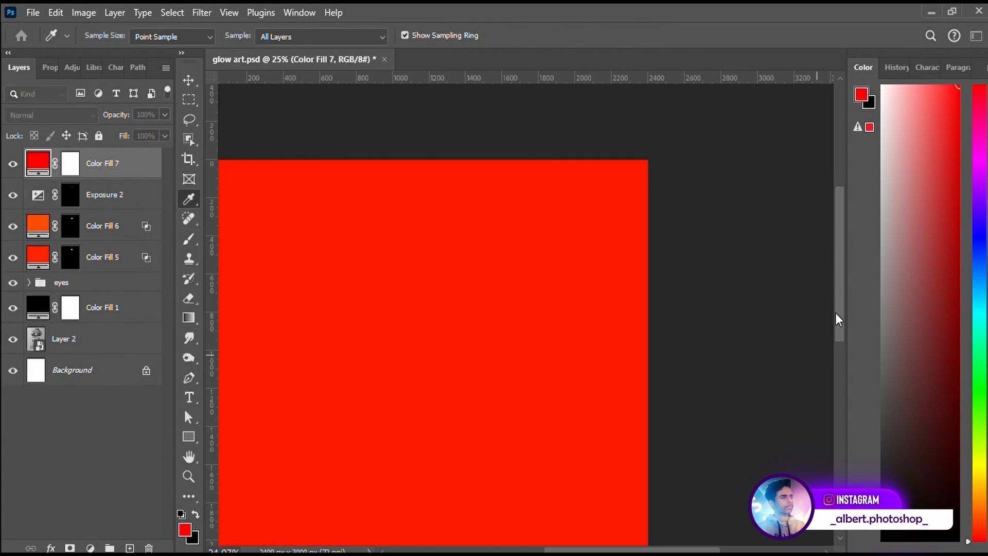
{"action": "key", "text": "Return"}
Set the blend mode of Color Fill 7 to Linear Dodge (Add) and adjust its advanced blending to bring back the dark drawing
{"action": "left_click", "coordinate": [51, 115]}
{"action": "left_click", "coordinate": [20, 258]}
{"action": "key", "text": "Down"}
{"action": "key", "text": "Down"}
{"action": "key", "text": "h"}
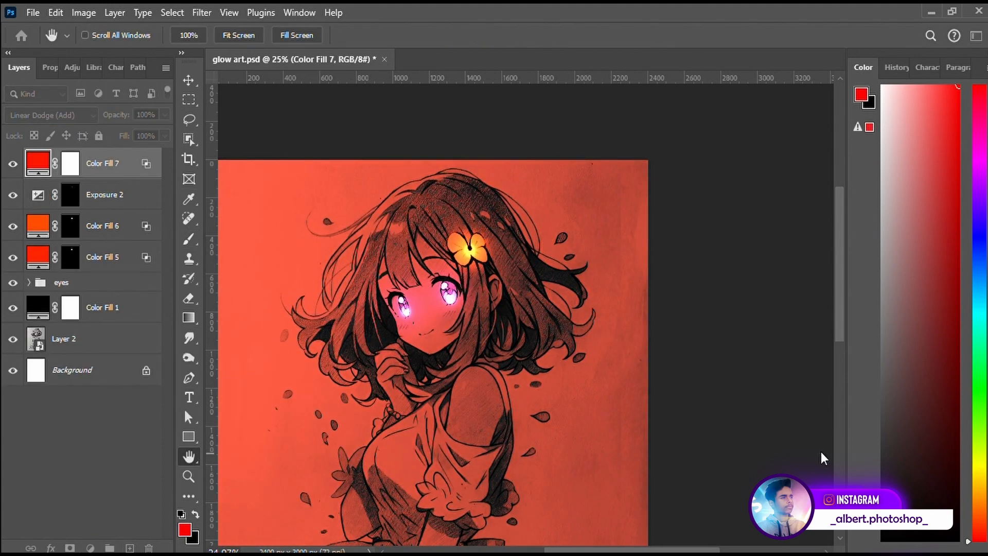
{"action": "key", "text": "b"}
Reopen the Exposure 2 adjustment and lower its exposure
{"action": "left_click", "coordinate": [119, 195]}
{"action": "double_click", "coordinate": [47, 196]}
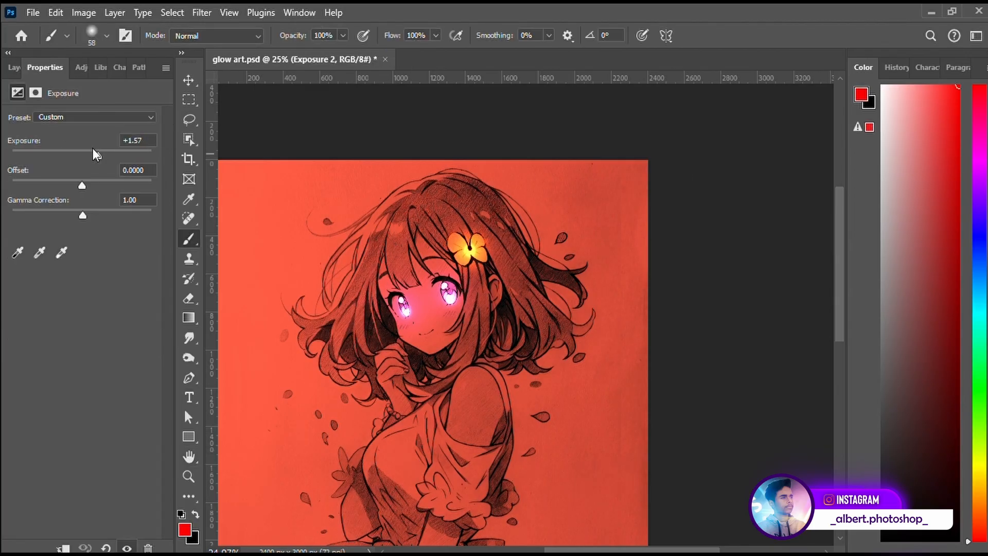
{"action": "left_click_drag", "start_coordinate": [92, 149], "coordinate": [86, 148]}
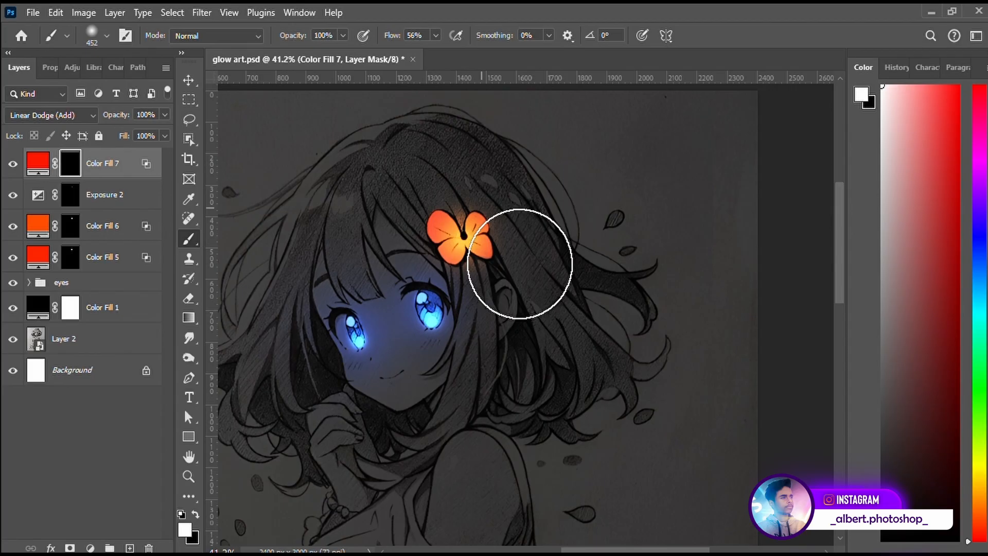
Paint a wide red glow around the hair flower on the Color Fill 7 mask with a 452 px brush at 56% flow
{"action": "left_click_drag", "start_coordinate": [518, 260], "coordinate": [482, 242]}
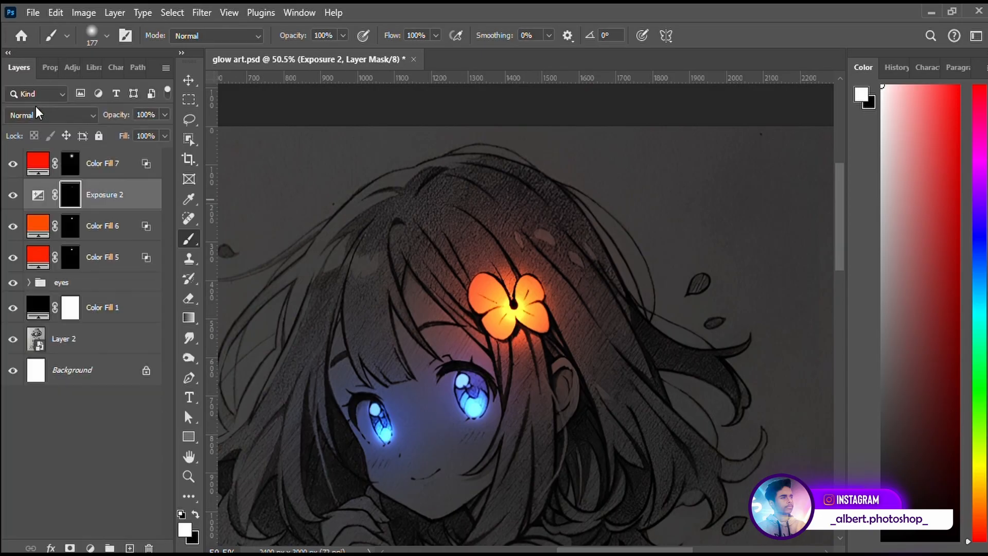
Add an orange Linear Dodge (Add) solid colour fill above Color Fill 7 and adjust its advanced blending
{"action": "left_click", "coordinate": [103, 163]}
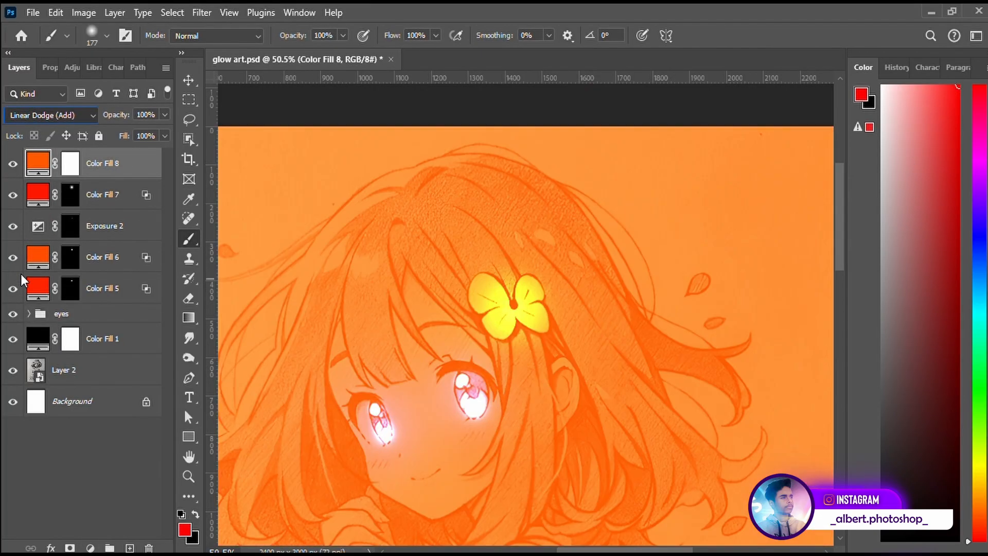
{"action": "key", "text": "space"}
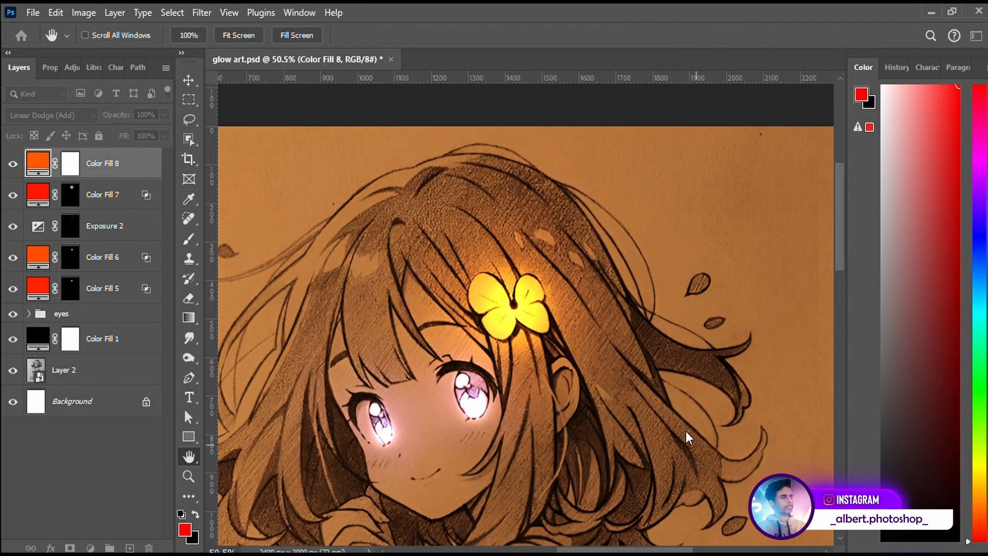
Invert the Color Fill 8 mask to black and brighten the flower's centre on it with a soft brush of about 63 px
{"action": "left_click", "coordinate": [71, 163]}
{"action": "key", "text": "ctrl+i"}
{"action": "scroll", "coordinate": [578, 243], "scroll_direction": "up", "scroll_amount": 3}
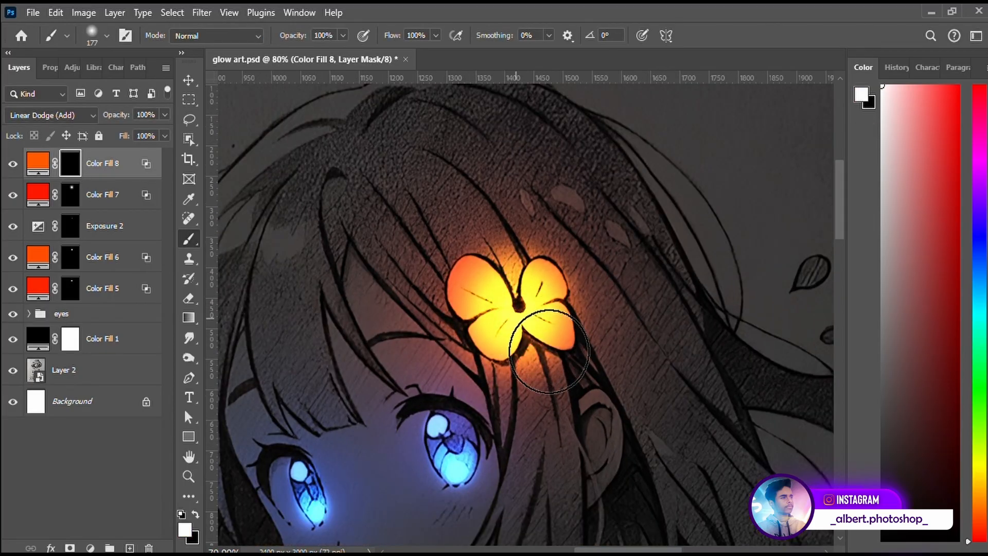
{"action": "scroll", "coordinate": [578, 243], "scroll_direction": "up", "scroll_amount": 5}
{"action": "key", "text": "bracketright"}
{"action": "key", "text": "bracketright"}
{"action": "key", "text": "bracketright"}
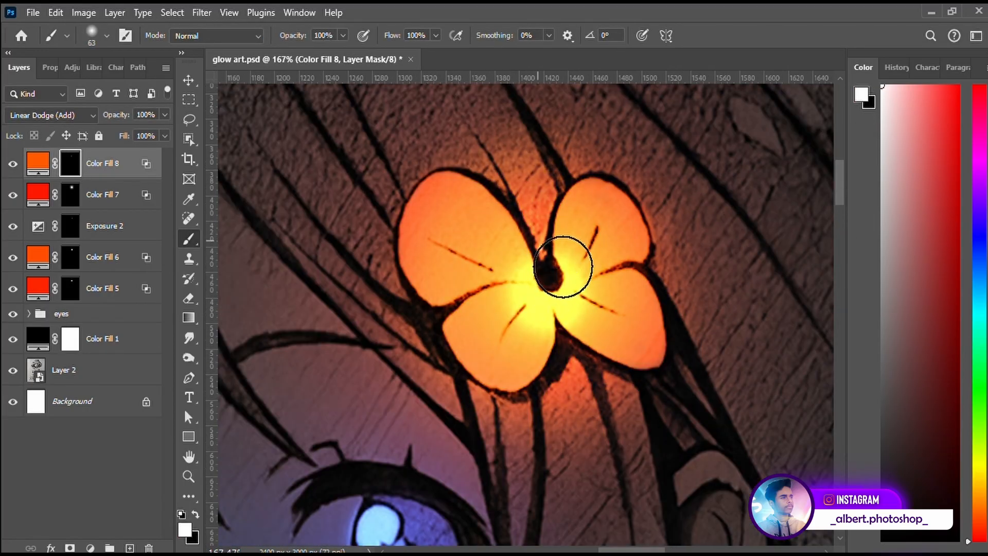
Set the brush flow to 35% and spread the yellow-orange glow around the flower's centre with a brush of about 103 px
{"action": "type", "text": "21"}
{"action": "key", "text": "Return"}
{"action": "left_click_drag", "start_coordinate": [536, 288], "coordinate": [547, 298]}
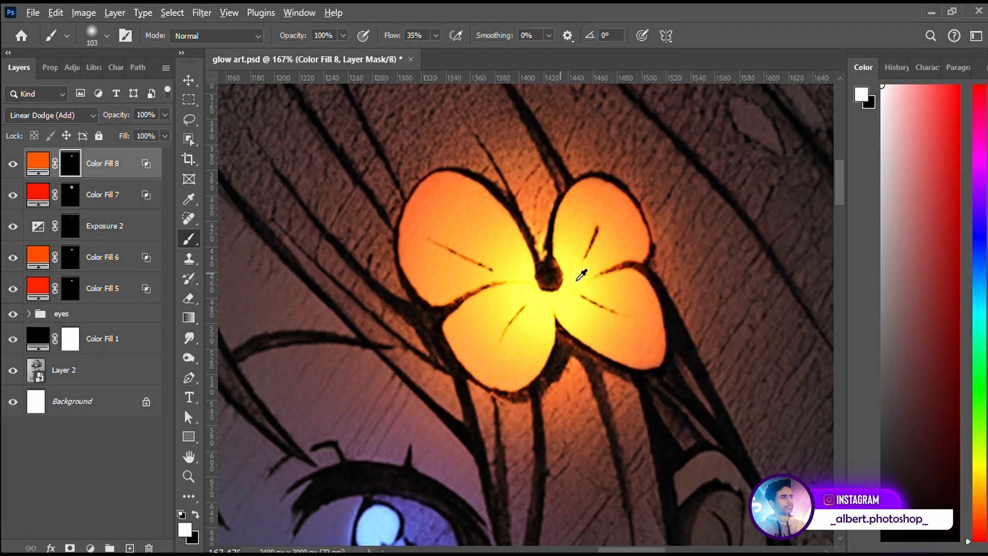
{"action": "scroll", "coordinate": [547, 297], "scroll_direction": "down", "scroll_amount": 5}
{"action": "key", "text": "bracketright"}
{"action": "key", "text": "bracketright"}
{"action": "key", "text": "bracketright"}
{"action": "scroll", "coordinate": [649, 293], "scroll_direction": "up", "scroll_amount": 4}
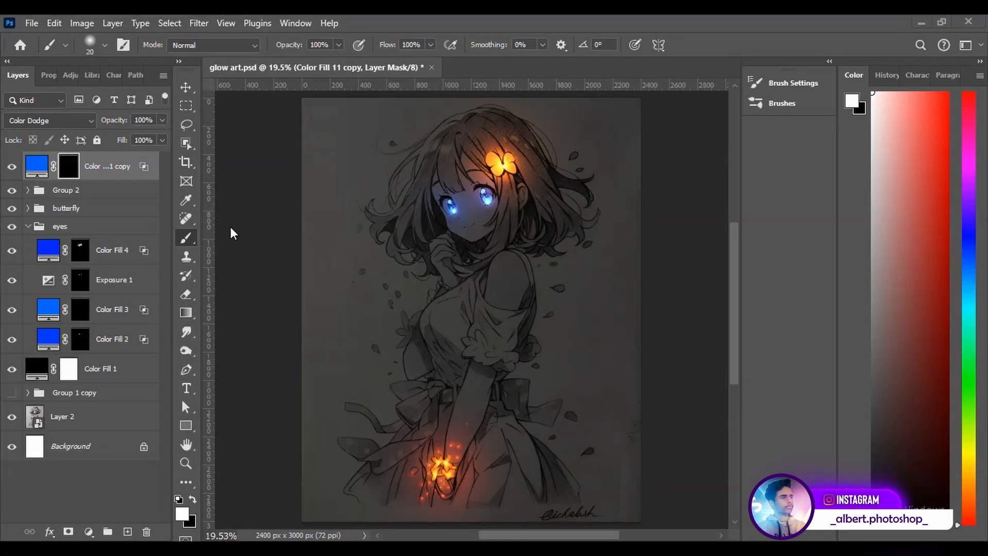
Paint blue rim-light strokes along the two lower fingers of the raised hand on the Color Fill 11 copy mask with a 15 px brush
{"action": "scroll", "coordinate": [437, 257], "scroll_direction": "up", "scroll_amount": 9}
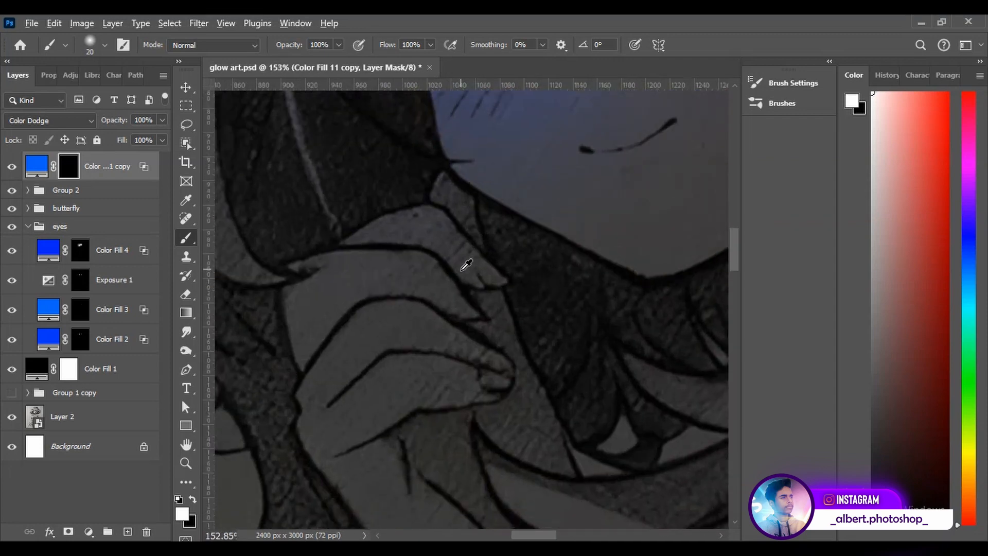
{"action": "scroll", "coordinate": [466, 264], "scroll_direction": "up", "scroll_amount": 4}
{"action": "key", "text": "bracketleft"}
{"action": "mouse_move", "coordinate": [287, 335]}
{"action": "left_mouse_down"}
{"action": "mouse_move", "coordinate": [371, 332]}
{"action": "mouse_move", "coordinate": [557, 450]}
{"action": "left_mouse_up"}
{"action": "scroll", "coordinate": [542, 401], "scroll_direction": "down", "scroll_amount": 3}
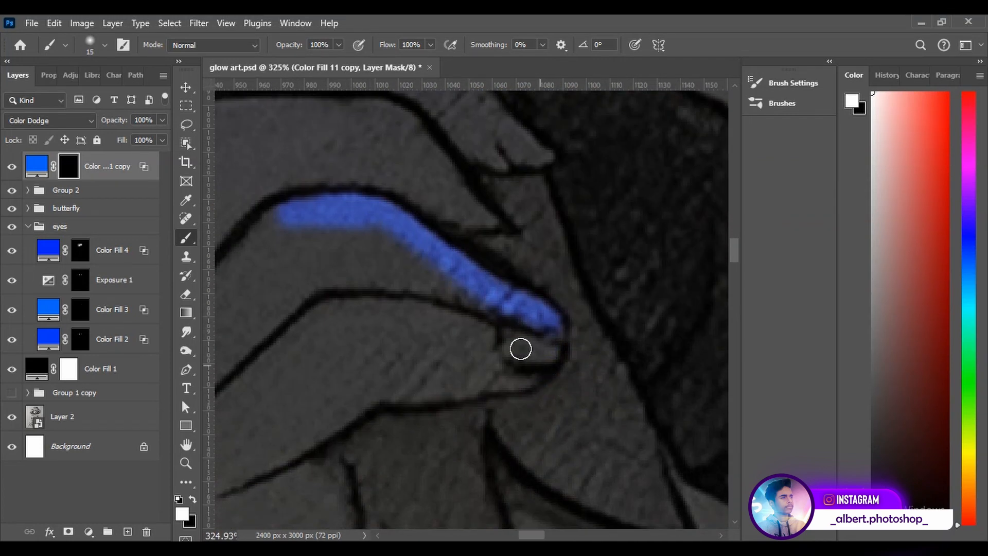
{"action": "mouse_move", "coordinate": [334, 303]}
{"action": "left_mouse_down"}
{"action": "mouse_move", "coordinate": [421, 312]}
{"action": "mouse_move", "coordinate": [541, 348]}
{"action": "left_mouse_up"}
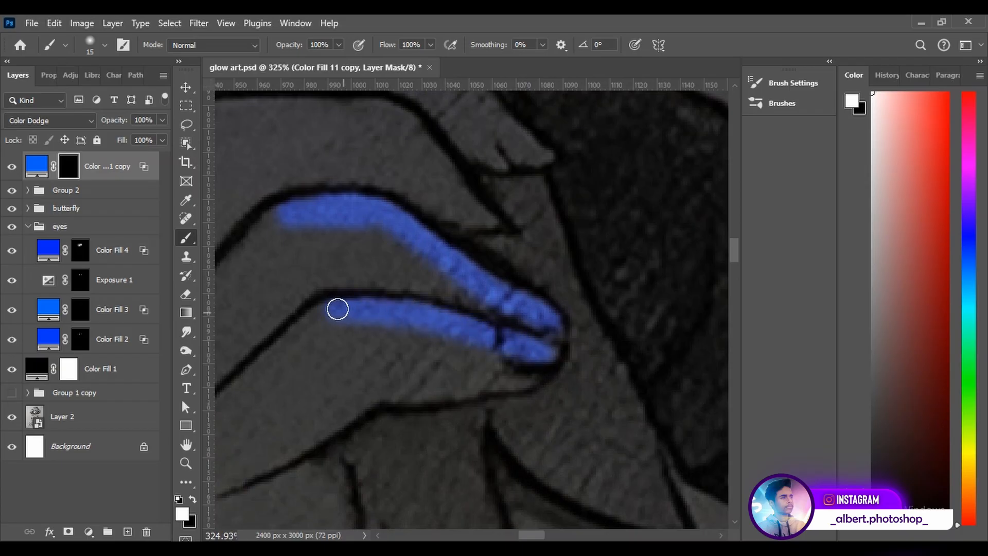
{"action": "left_click_drag", "start_coordinate": [337, 308], "coordinate": [221, 412]}
{"action": "scroll", "coordinate": [291, 408], "scroll_direction": "left", "scroll_amount": 3}
{"action": "mouse_move", "coordinate": [401, 223]}
{"action": "left_mouse_down"}
{"action": "mouse_move", "coordinate": [312, 321]}
{"action": "mouse_move", "coordinate": [280, 375]}
{"action": "left_mouse_up"}
Paint blue rim light along the two upper fingers and the outer edge of the raised hand
{"action": "scroll", "coordinate": [473, 257], "scroll_direction": "up", "scroll_amount": 3}
{"action": "mouse_move", "coordinate": [527, 247]}
{"action": "left_mouse_down"}
{"action": "mouse_move", "coordinate": [617, 332]}
{"action": "mouse_move", "coordinate": [516, 226]}
{"action": "mouse_move", "coordinate": [419, 220]}
{"action": "mouse_move", "coordinate": [260, 242]}
{"action": "left_mouse_up"}
{"action": "left_click_drag", "start_coordinate": [263, 296], "coordinate": [278, 417]}
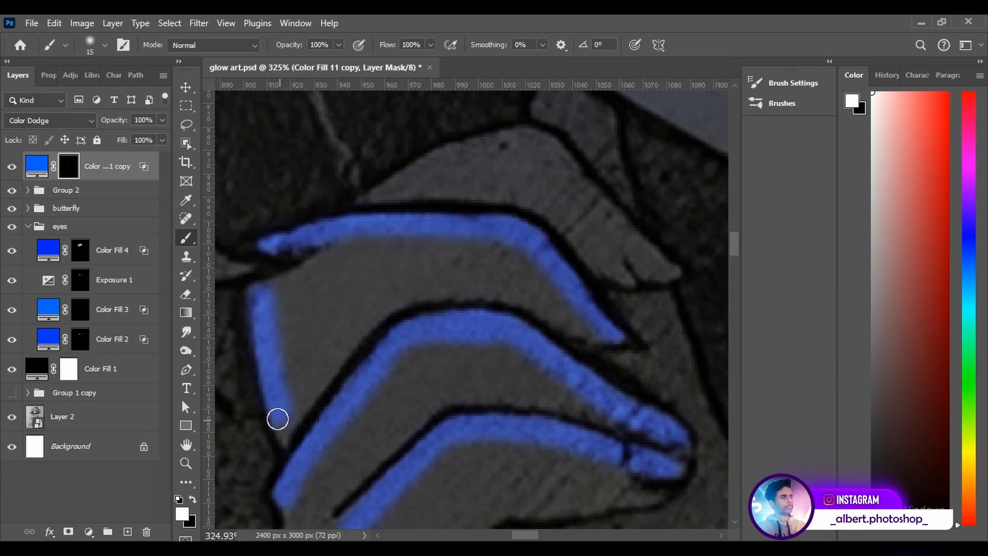
{"action": "scroll", "coordinate": [426, 208], "scroll_direction": "up", "scroll_amount": 1}
{"action": "mouse_move", "coordinate": [414, 224]}
{"action": "left_mouse_down"}
{"action": "mouse_move", "coordinate": [536, 178]}
{"action": "mouse_move", "coordinate": [671, 317]}
{"action": "left_mouse_up"}
{"action": "scroll", "coordinate": [593, 211], "scroll_direction": "down", "scroll_amount": 5}
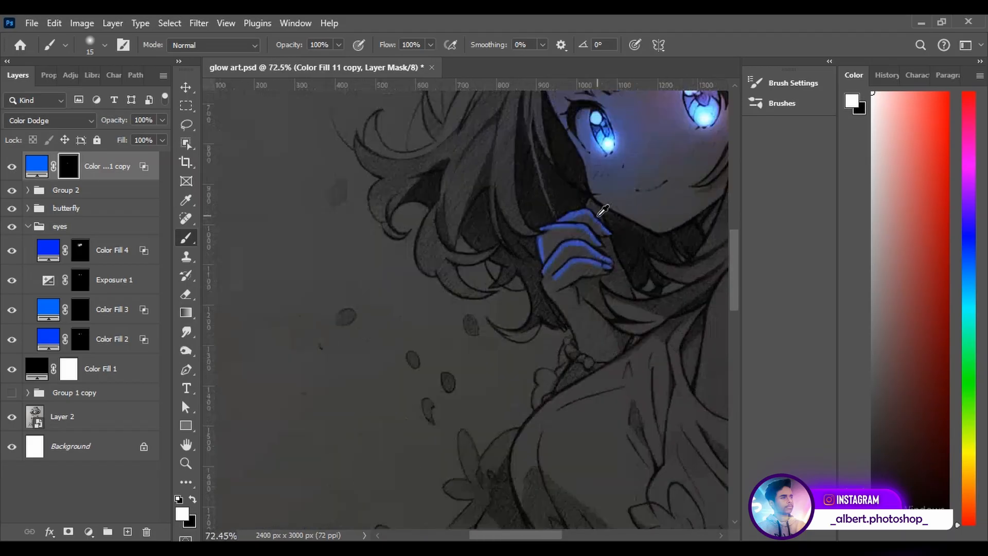
Smudge the lower ends of the blue strokes toward the wrist at 55% strength, and return to the Brush tool
{"action": "scroll", "coordinate": [514, 267], "scroll_direction": "up", "scroll_amount": 4}
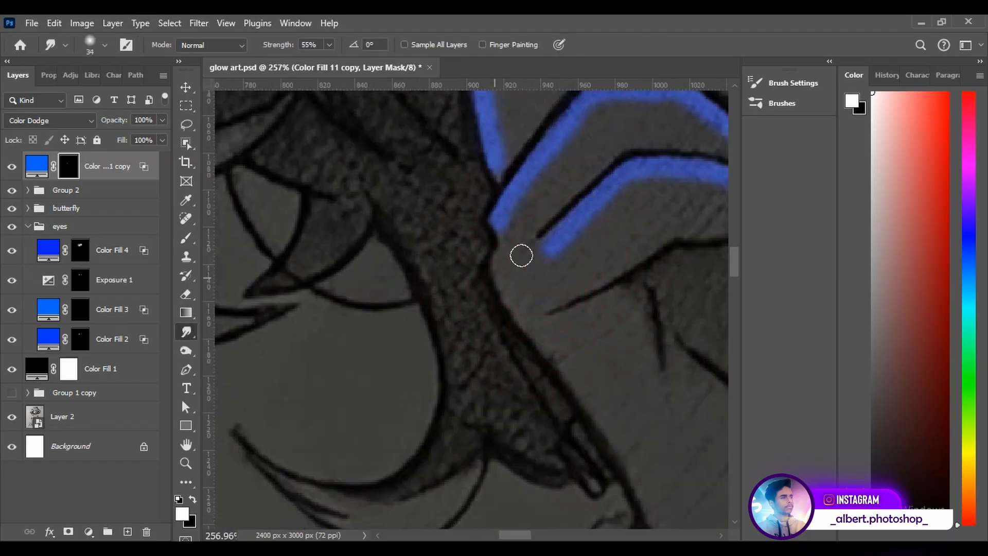
{"action": "left_click_drag", "start_coordinate": [520, 254], "coordinate": [529, 329]}
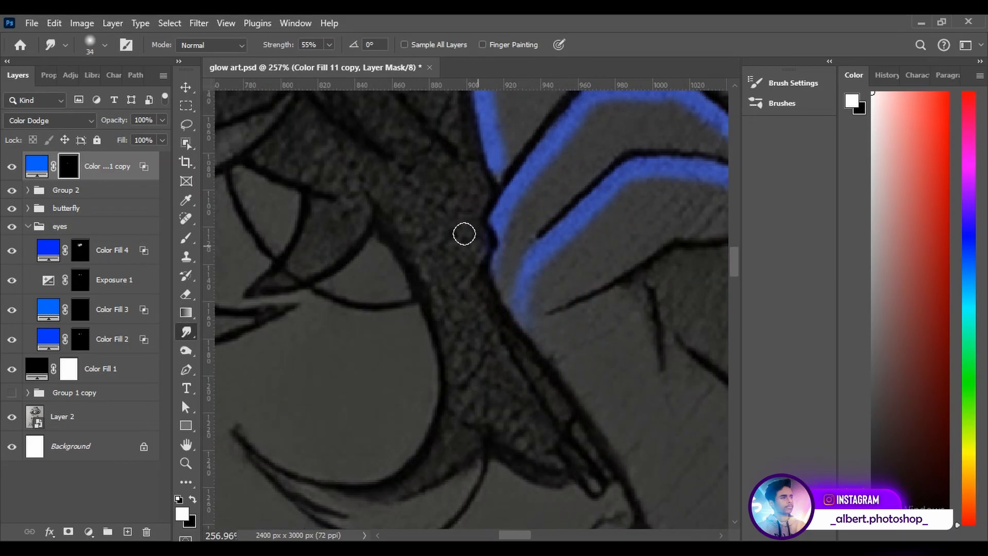
{"action": "scroll", "coordinate": [468, 227], "scroll_direction": "down", "scroll_amount": 10}
{"action": "key", "text": "b"}
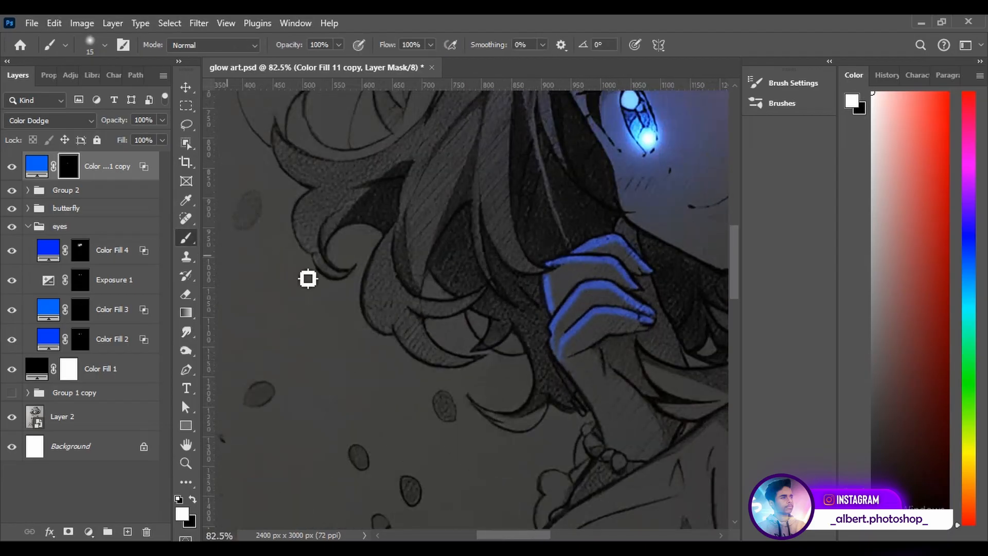
Paint blue light on the patch directly beneath the curled fingers on the Color Fill 11 copy mask with a 35 px brush
{"action": "scroll", "coordinate": [307, 276], "scroll_direction": "up", "scroll_amount": 5}
{"action": "key", "text": "x"}
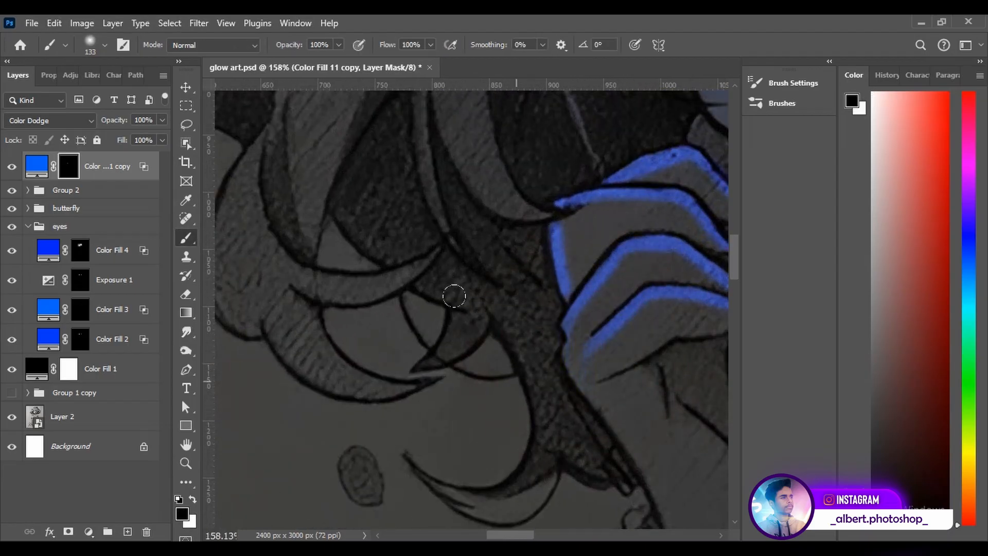
{"action": "scroll", "coordinate": [494, 265], "scroll_direction": "down", "scroll_amount": 8}
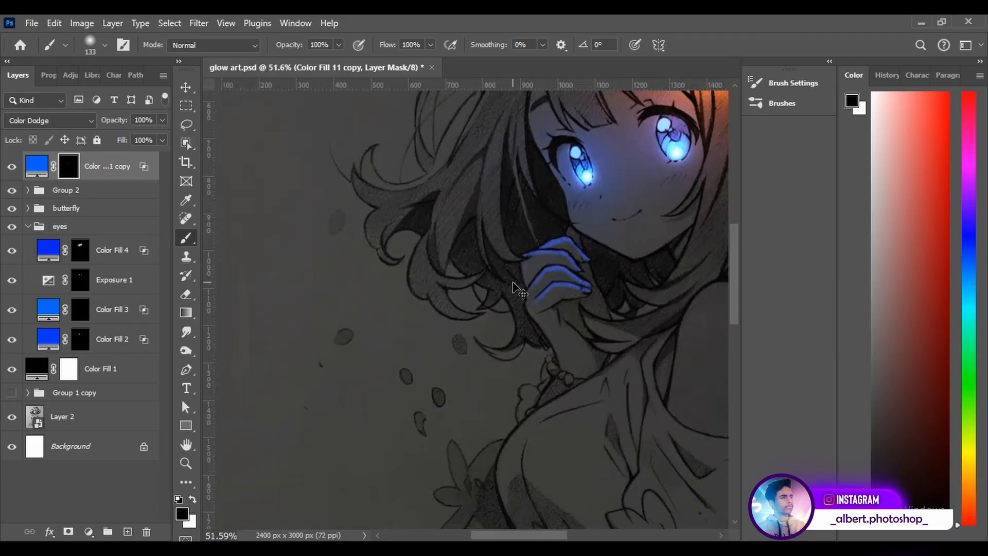
{"action": "scroll", "coordinate": [494, 274], "scroll_direction": "up", "scroll_amount": 9}
{"action": "key", "text": "bracketleft"}
{"action": "key", "text": "bracketleft"}
{"action": "key", "text": "bracketleft"}
{"action": "key", "text": "bracketleft"}
{"action": "key", "text": "bracketleft"}
{"action": "key", "text": "bracketleft"}
{"action": "key", "text": "bracketleft"}
{"action": "key", "text": "bracketleft"}
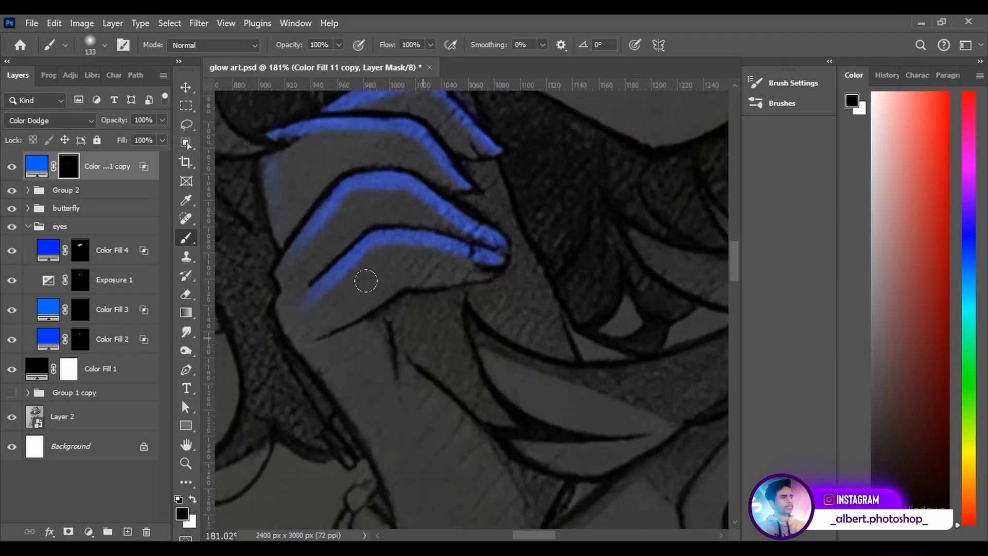
{"action": "key", "text": "x"}
{"action": "scroll", "coordinate": [422, 337], "scroll_direction": "up", "scroll_amount": 4}
{"action": "mouse_move", "coordinate": [396, 319]}
{"action": "left_mouse_down"}
{"action": "mouse_move", "coordinate": [372, 287]}
{"action": "mouse_move", "coordinate": [439, 269]}
{"action": "left_mouse_up"}
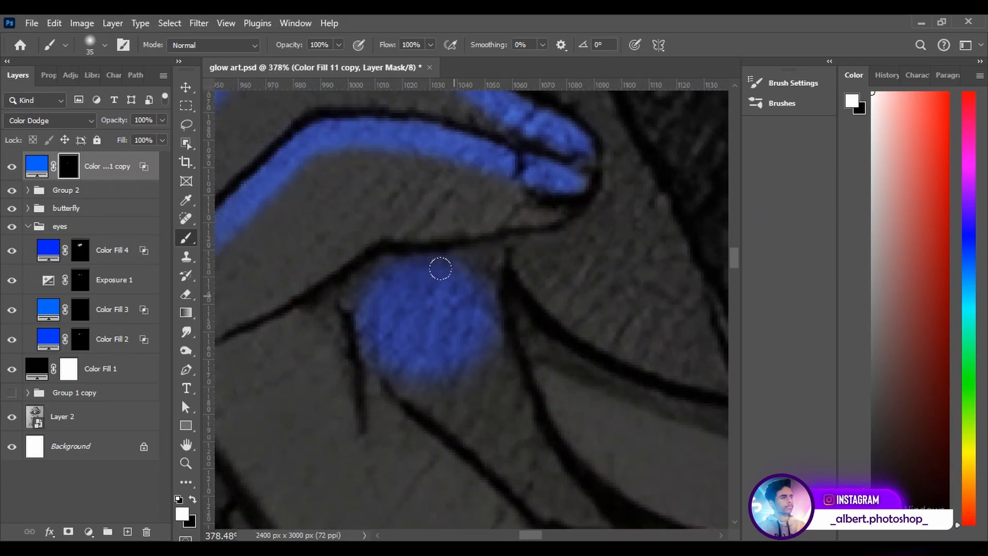
Fill the area between the fingertips and the dark hair with blue light using an 18 px brush
{"action": "right_click", "coordinate": [540, 286], "text": "alt"}
{"action": "mouse_move", "coordinate": [540, 286]}
{"action": "left_mouse_down"}
{"action": "mouse_move", "coordinate": [522, 234]}
{"action": "mouse_move", "coordinate": [628, 293]}
{"action": "mouse_move", "coordinate": [681, 342]}
{"action": "mouse_move", "coordinate": [600, 326]}
{"action": "mouse_move", "coordinate": [427, 246]}
{"action": "left_mouse_up"}
{"action": "scroll", "coordinate": [427, 246], "scroll_direction": "up", "scroll_amount": 2}
{"action": "key", "text": "bracketleft"}
{"action": "mouse_move", "coordinate": [331, 209]}
{"action": "left_mouse_down"}
{"action": "mouse_move", "coordinate": [395, 244]}
{"action": "mouse_move", "coordinate": [333, 139]}
{"action": "mouse_move", "coordinate": [393, 210]}
{"action": "mouse_move", "coordinate": [376, 154]}
{"action": "mouse_move", "coordinate": [442, 346]}
{"action": "left_mouse_up"}
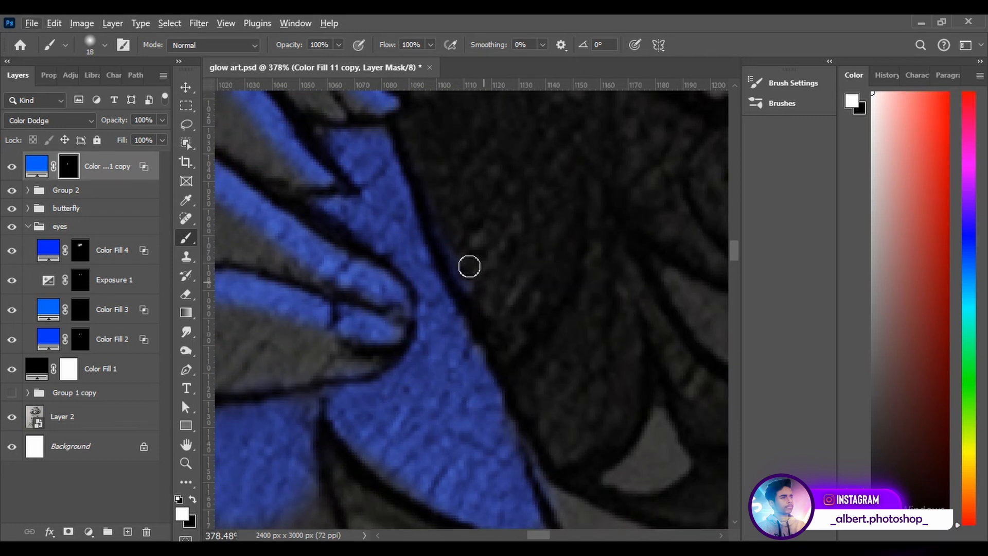
Extend the blue light from beneath the fingers down the narrow strips beside the forearm and along the wrist's edge
{"action": "key", "text": "x"}
{"action": "scroll", "coordinate": [499, 192], "scroll_direction": "down", "scroll_amount": 4}
{"action": "scroll", "coordinate": [500, 192], "scroll_direction": "up", "scroll_amount": 1}
{"action": "key", "text": "x"}
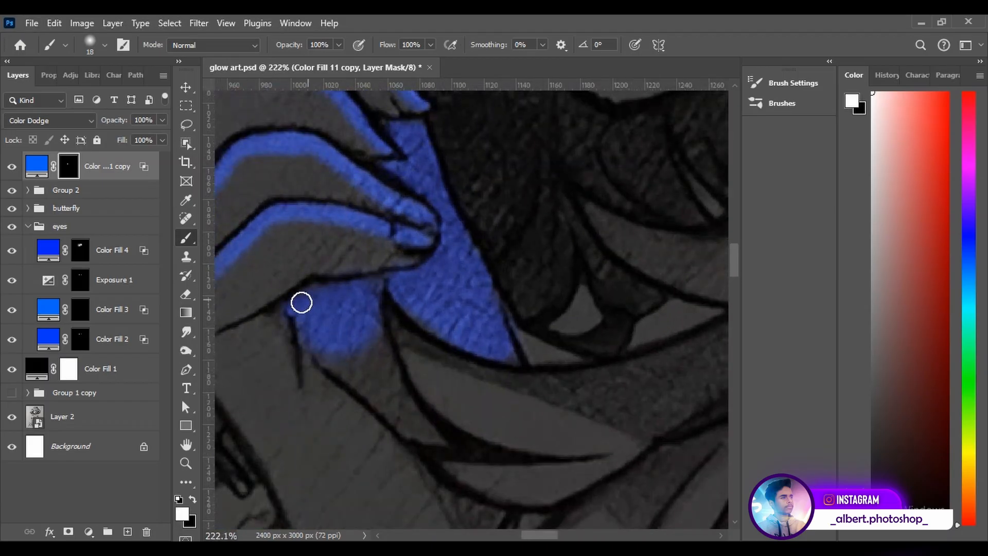
{"action": "mouse_move", "coordinate": [300, 300]}
{"action": "left_mouse_down"}
{"action": "mouse_move", "coordinate": [379, 387]}
{"action": "mouse_move", "coordinate": [368, 402]}
{"action": "mouse_move", "coordinate": [361, 332]}
{"action": "mouse_move", "coordinate": [413, 425]}
{"action": "mouse_move", "coordinate": [448, 425]}
{"action": "mouse_move", "coordinate": [470, 473]}
{"action": "mouse_move", "coordinate": [488, 458]}
{"action": "left_mouse_up"}
{"action": "scroll", "coordinate": [448, 421], "scroll_direction": "down", "scroll_amount": 2}
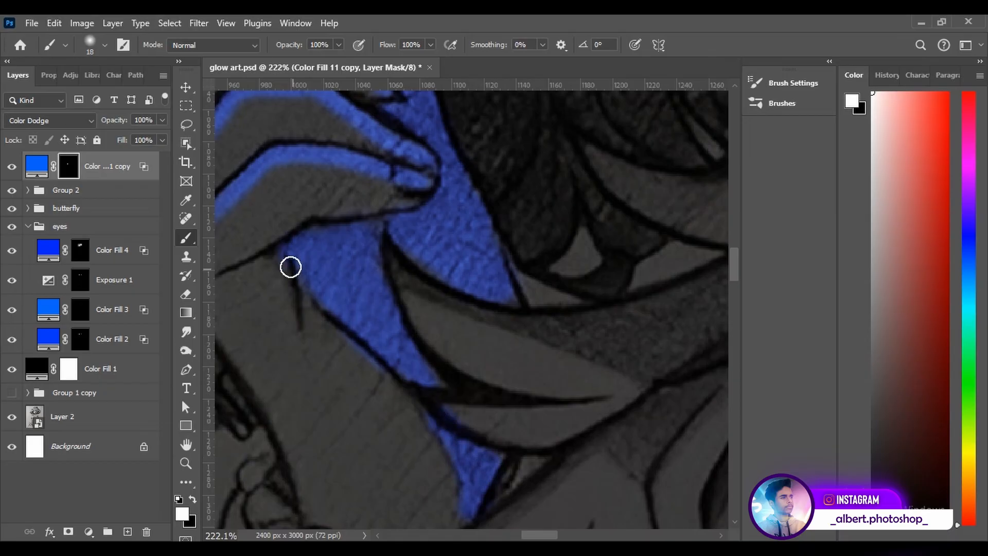
{"action": "left_click_drag", "start_coordinate": [289, 265], "coordinate": [356, 347]}
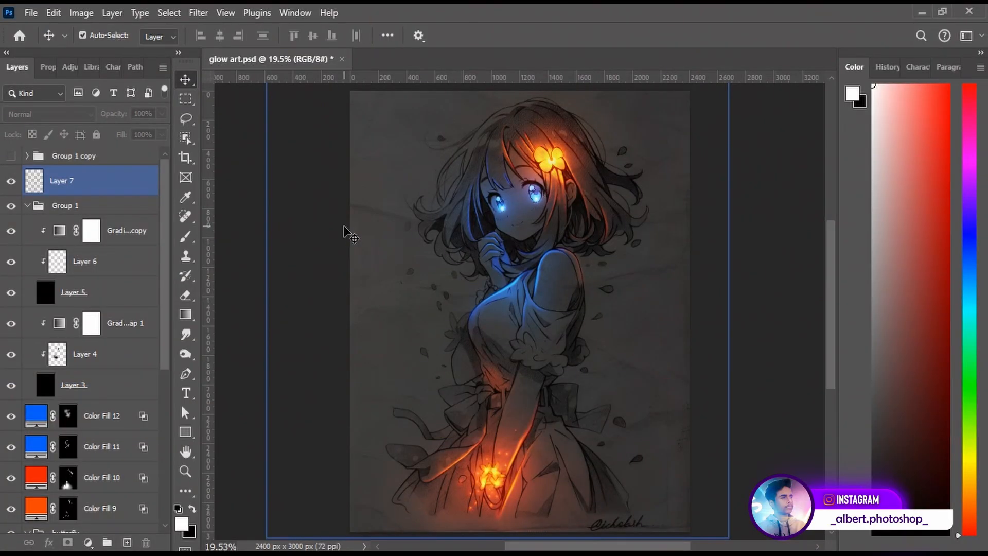
Stamp all visible layers into a new layer above Layer 7 and convert it to a smart object
{"action": "left_click", "coordinate": [97, 157]}
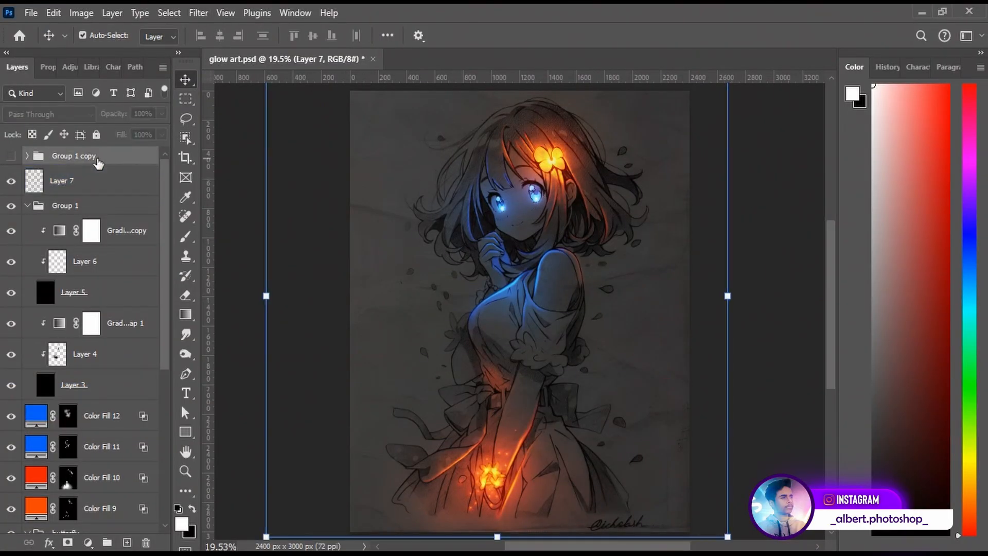
{"action": "key", "text": "ctrl+shift+alt+e"}
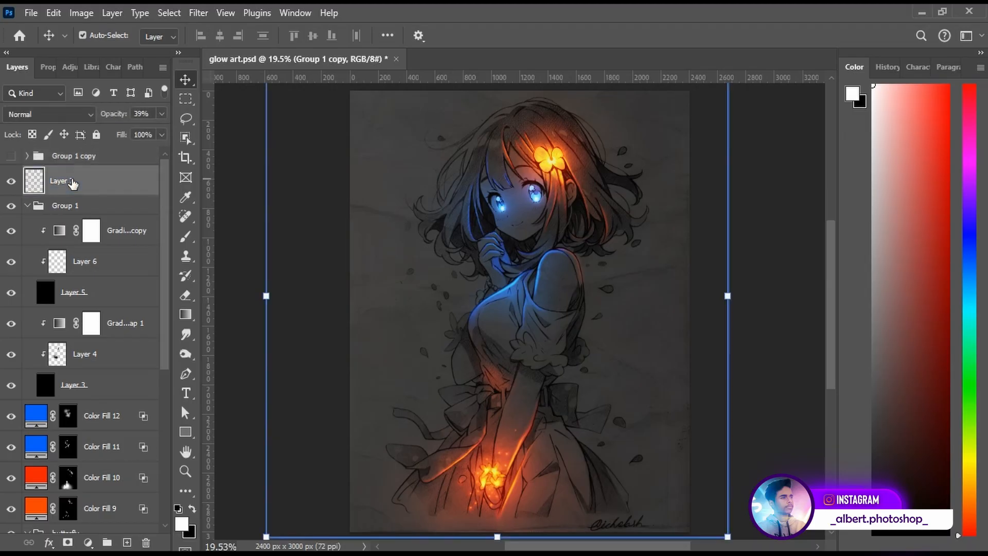
{"action": "right_click", "coordinate": [70, 184]}
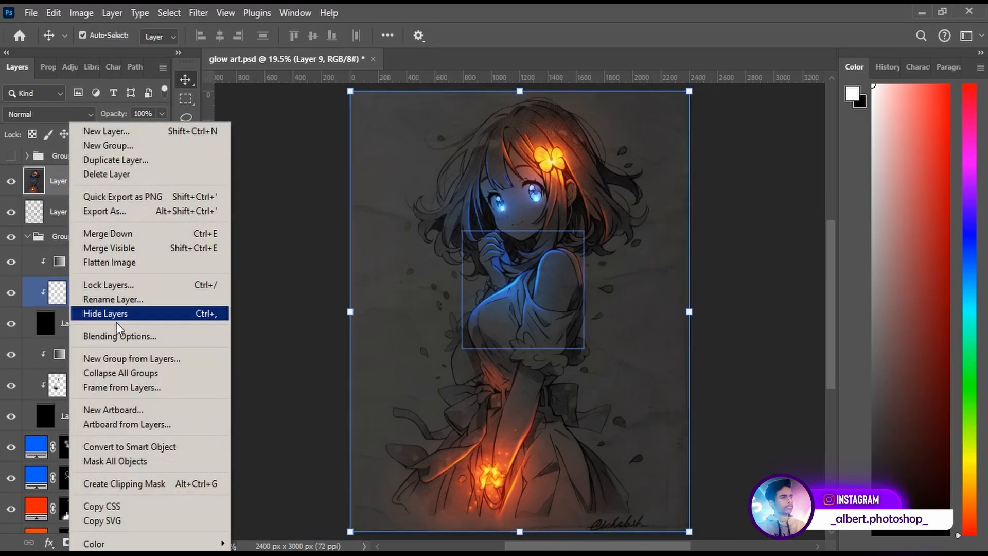
{"action": "left_click", "coordinate": [123, 446]}
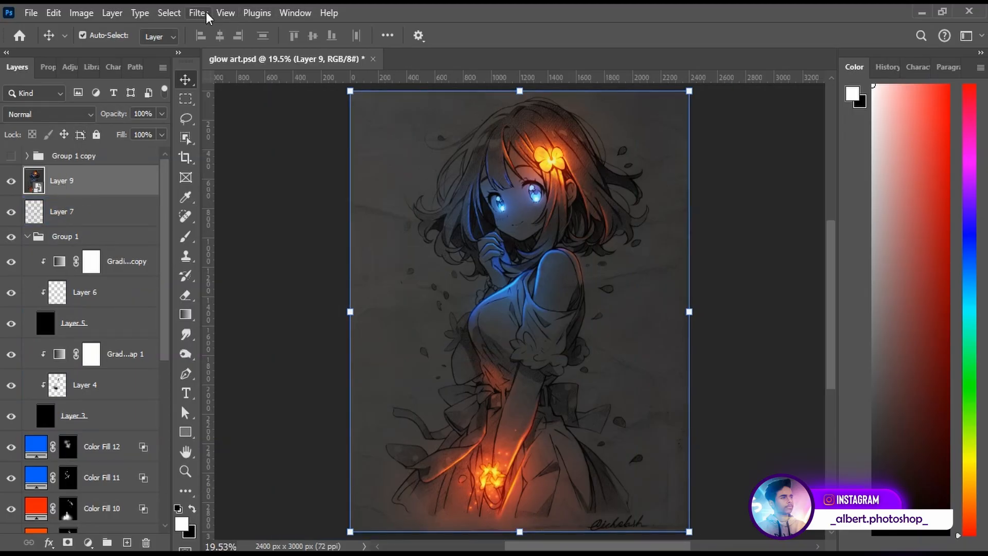
Start an Iris Blur on Layer 9, shape its ellipse tall around the whole figure and enlarge the sharp inner area slightly
{"action": "left_click", "coordinate": [198, 13]}
{"action": "mouse_move", "coordinate": [295, 205]}
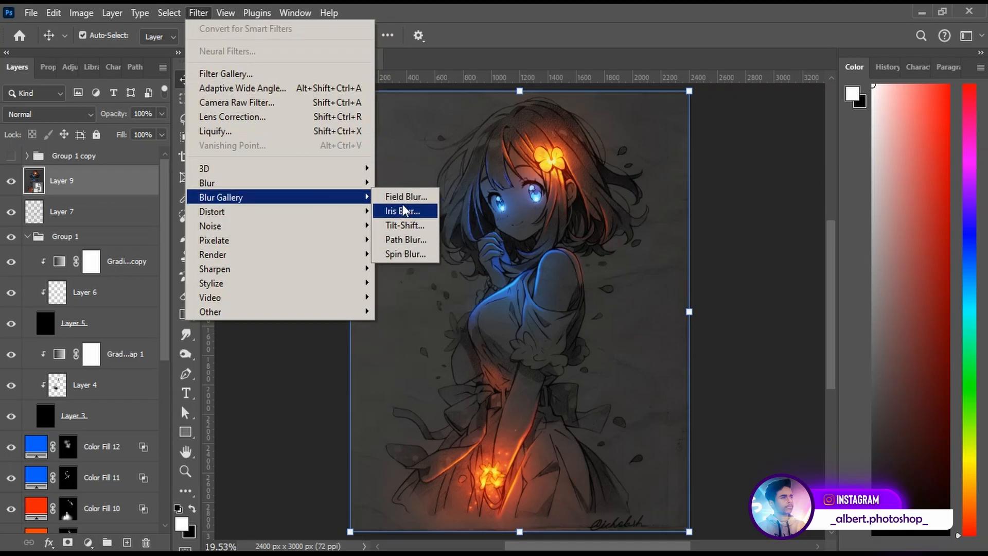
{"action": "left_click", "coordinate": [404, 225]}
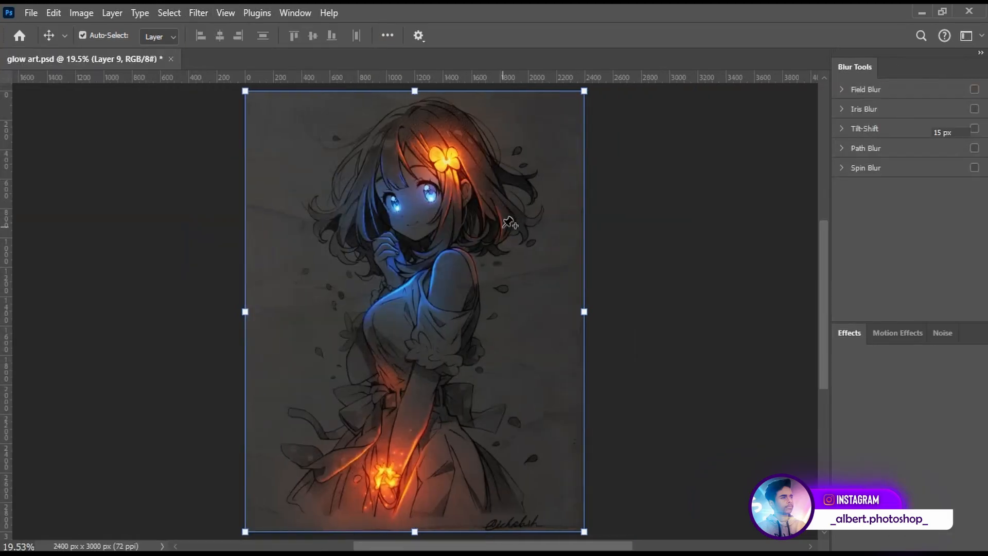
{"action": "left_click_drag", "start_coordinate": [414, 161], "coordinate": [430, 80]}
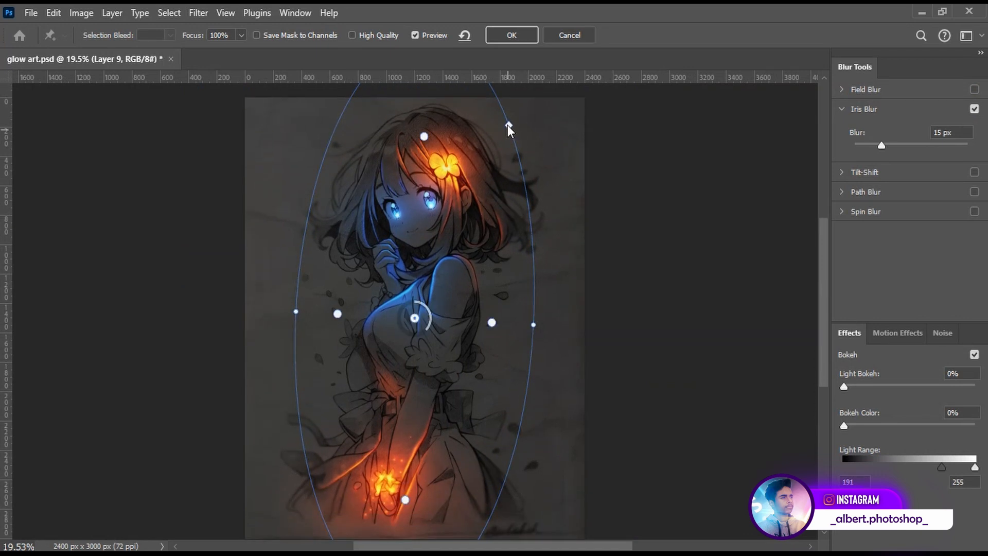
{"action": "left_click_drag", "start_coordinate": [419, 137], "coordinate": [422, 129]}
Set the iris blur to 10 px, pull the sharp inner area slightly inward and apply the filter
{"action": "scroll", "coordinate": [427, 206], "scroll_direction": "down", "scroll_amount": 1}
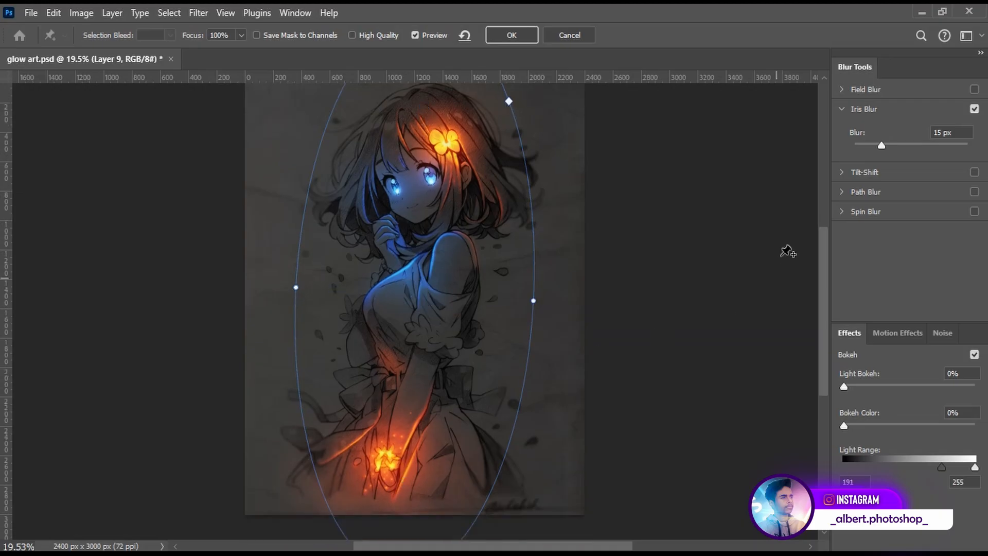
{"action": "type", "text": "10"}
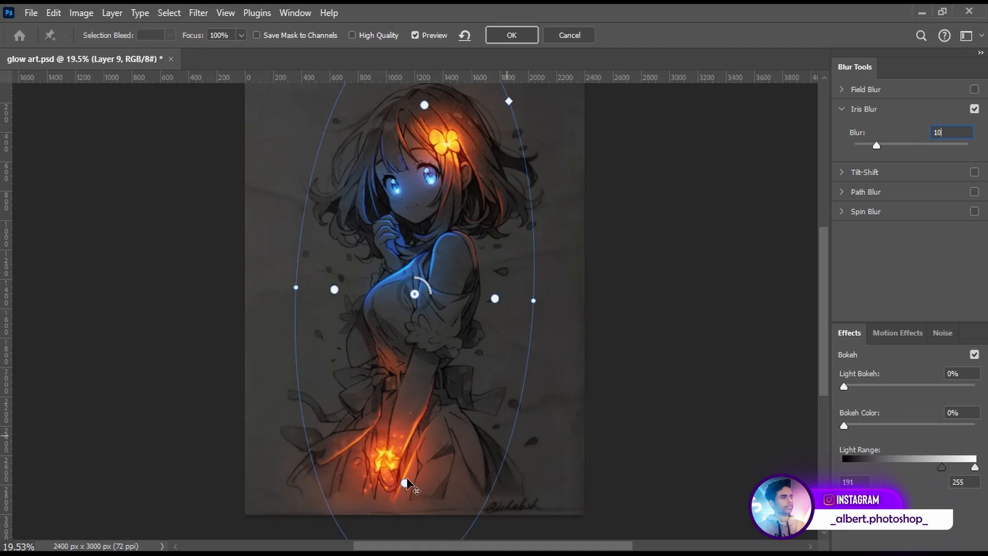
{"action": "left_click_drag", "start_coordinate": [406, 483], "coordinate": [405, 476]}
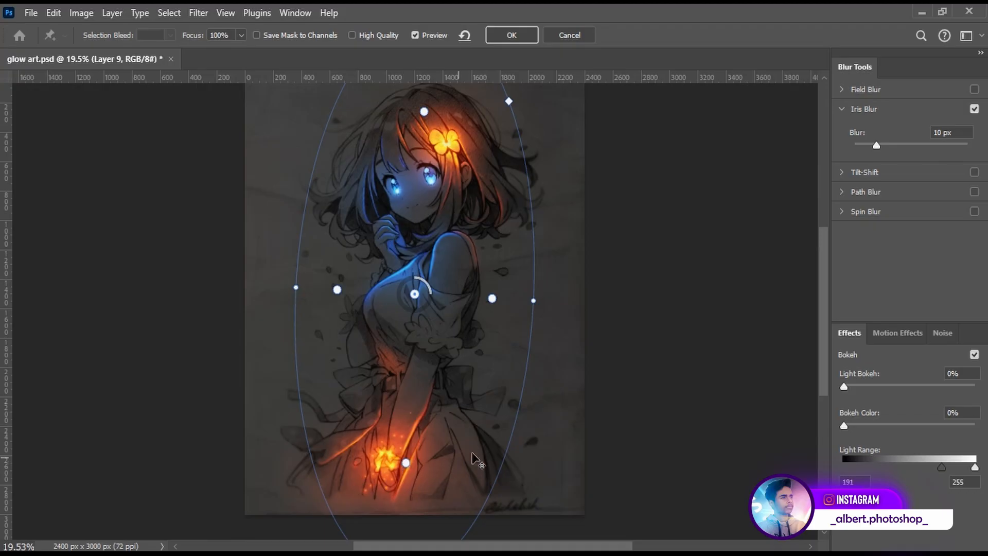
{"action": "left_click_drag", "start_coordinate": [407, 465], "coordinate": [410, 454]}
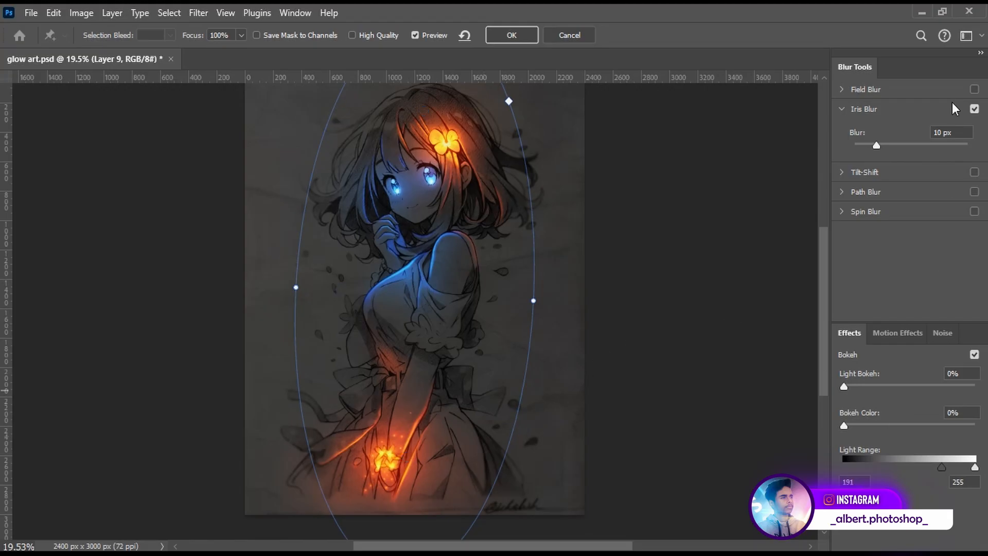
{"action": "left_click", "coordinate": [526, 35]}
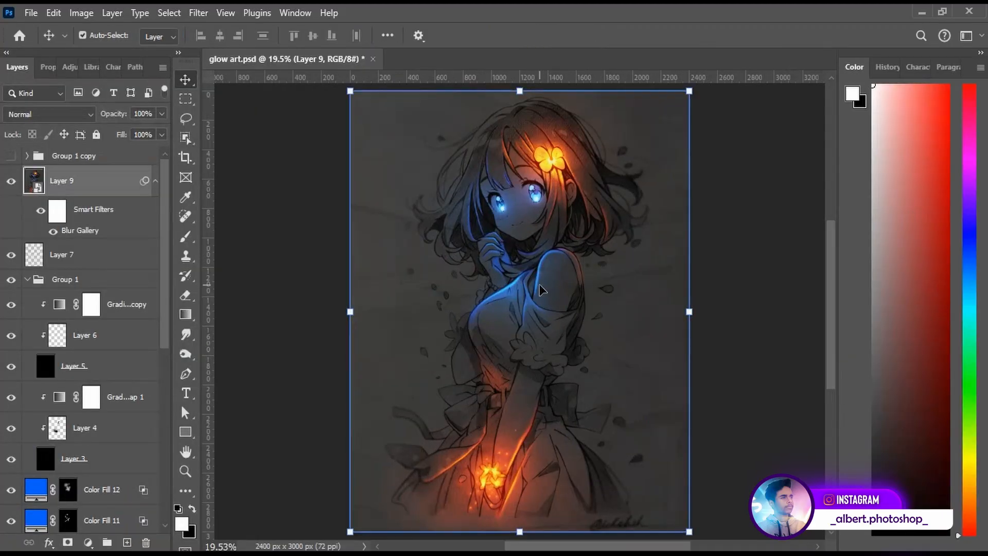
Open the Camera Raw Filter on Layer 9 and set Contrast +12, Highlights -19, Shadows +4, Whites +5 and Blacks -18
{"action": "left_click", "coordinate": [280, 238]}
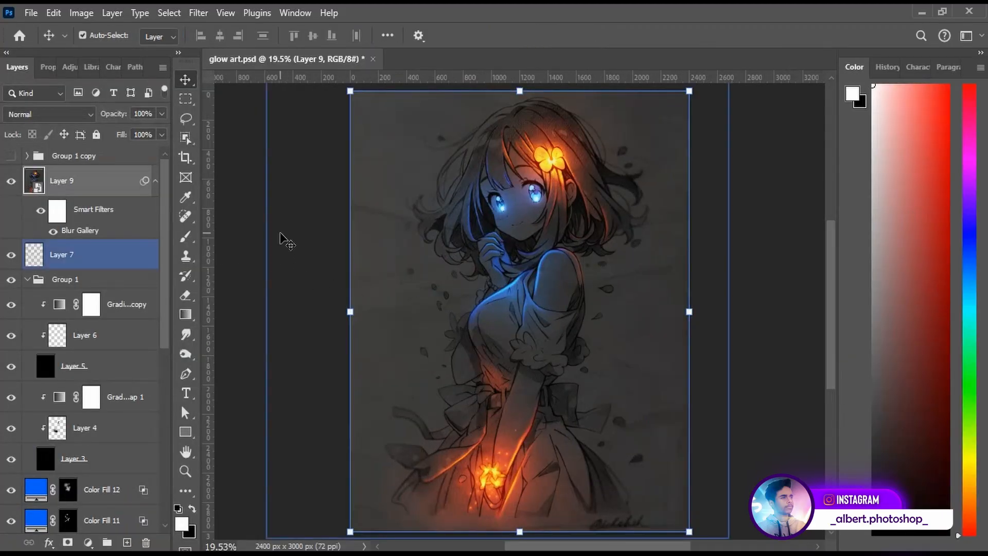
{"action": "left_click", "coordinate": [77, 181]}
{"action": "left_click", "coordinate": [198, 13]}
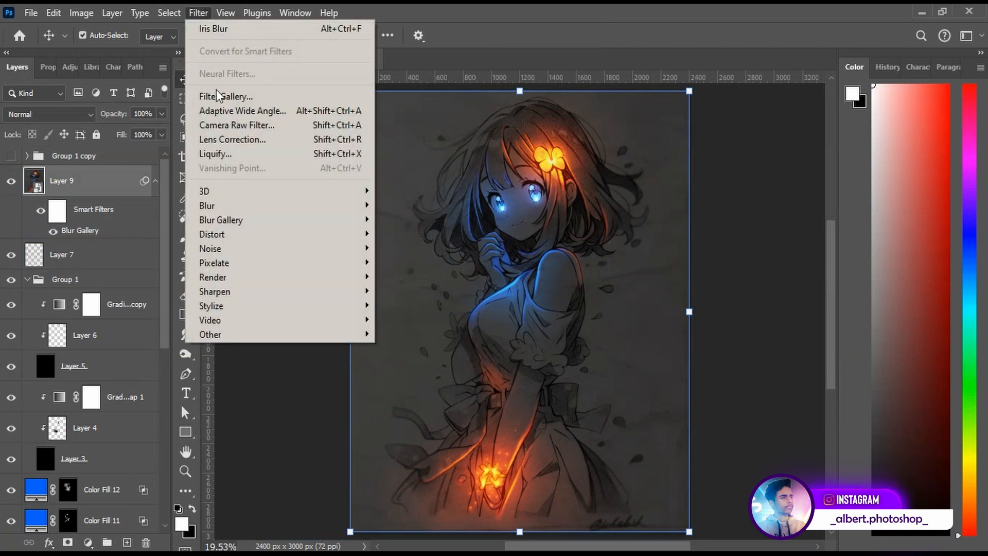
{"action": "left_click", "coordinate": [360, 126]}
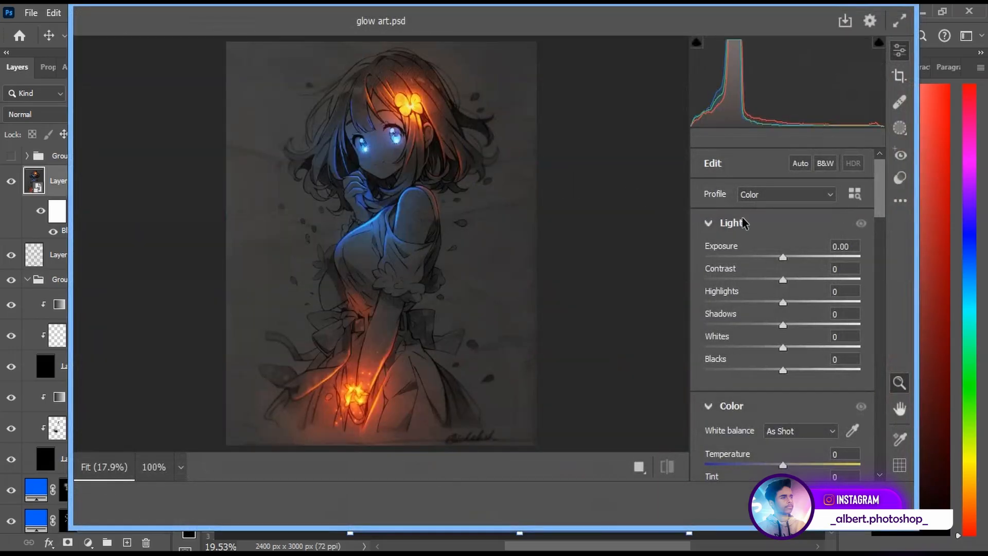
{"action": "left_click_drag", "start_coordinate": [786, 279], "coordinate": [770, 373]}
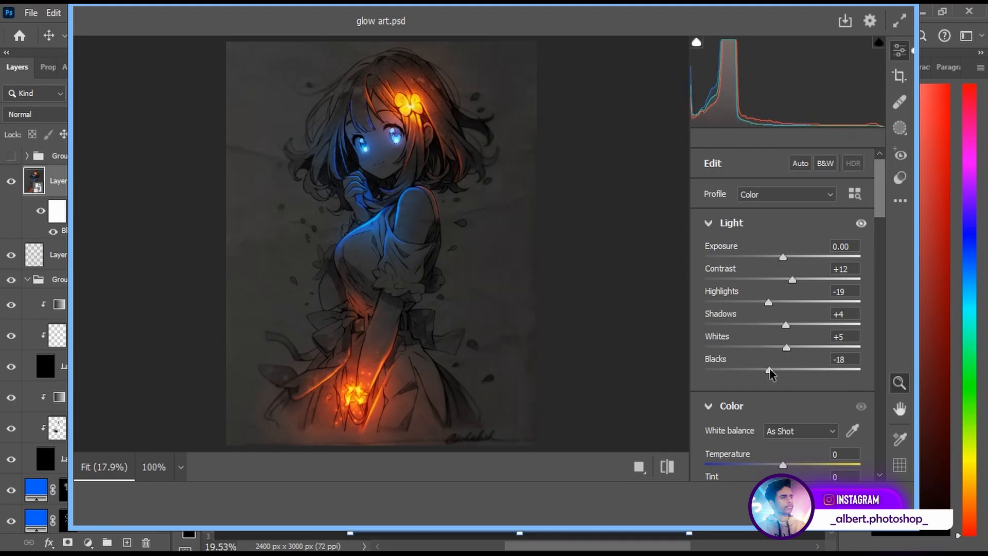
Set the Texture to +29 and the Clarity to +7
{"action": "scroll", "coordinate": [793, 373], "scroll_direction": "down", "scroll_amount": 5}
{"action": "scroll", "coordinate": [797, 392], "scroll_direction": "down", "scroll_amount": 2}
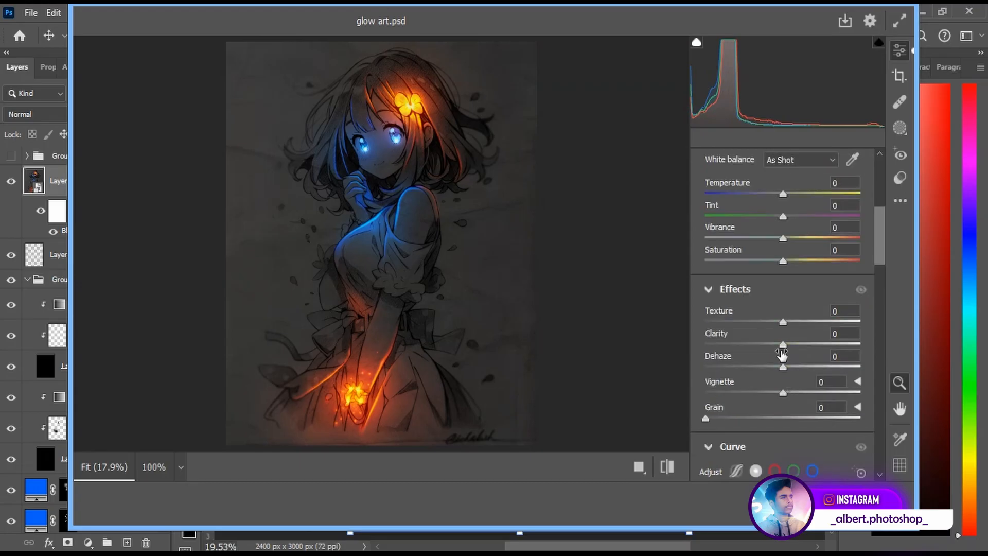
{"action": "left_click_drag", "start_coordinate": [783, 324], "coordinate": [801, 324]}
{"action": "left_click_drag", "start_coordinate": [784, 341], "coordinate": [789, 344]}
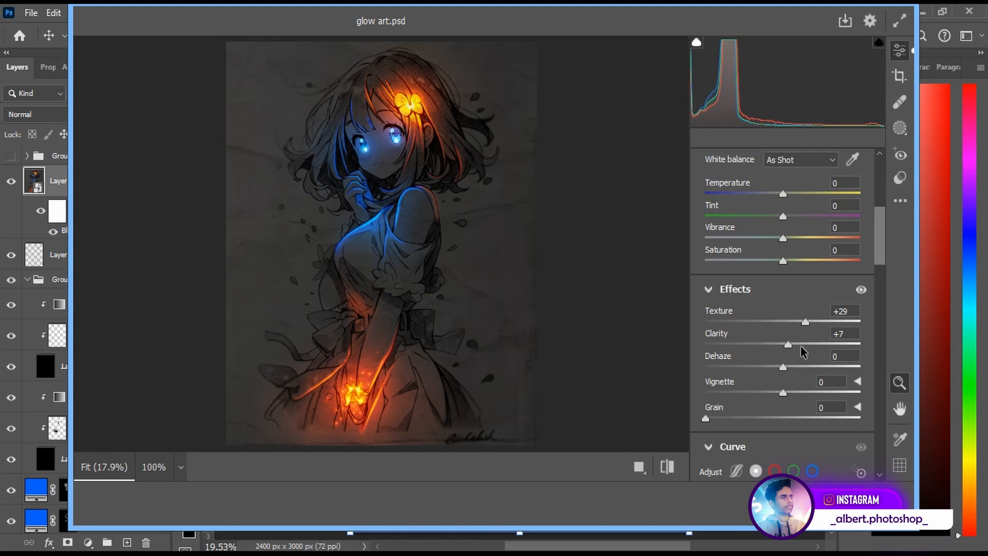
Raise the Vibrance to +7 in the colour adjustments
{"action": "scroll", "coordinate": [789, 355], "scroll_direction": "down", "scroll_amount": 10}
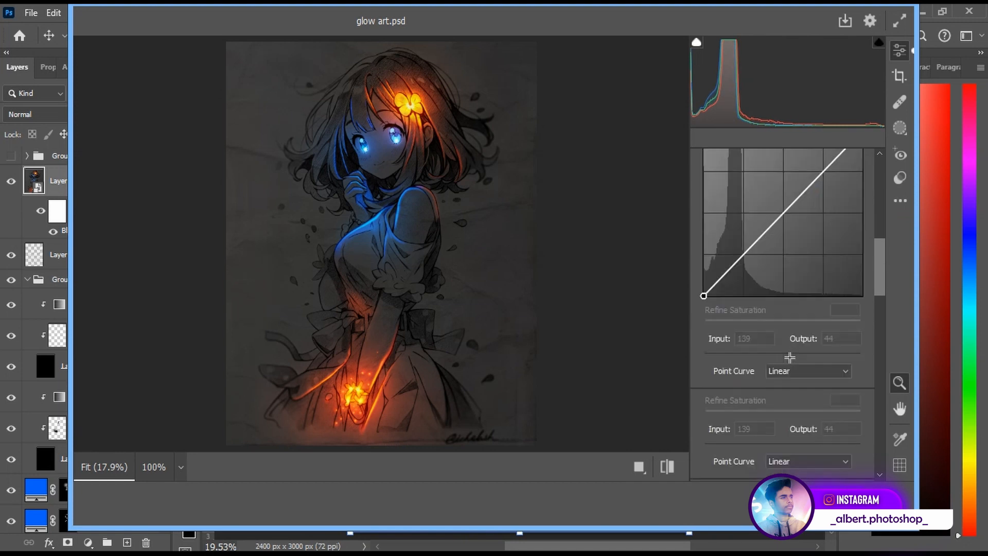
{"action": "scroll", "coordinate": [791, 361], "scroll_direction": "down", "scroll_amount": 2}
{"action": "scroll", "coordinate": [790, 361], "scroll_direction": "down", "scroll_amount": 2}
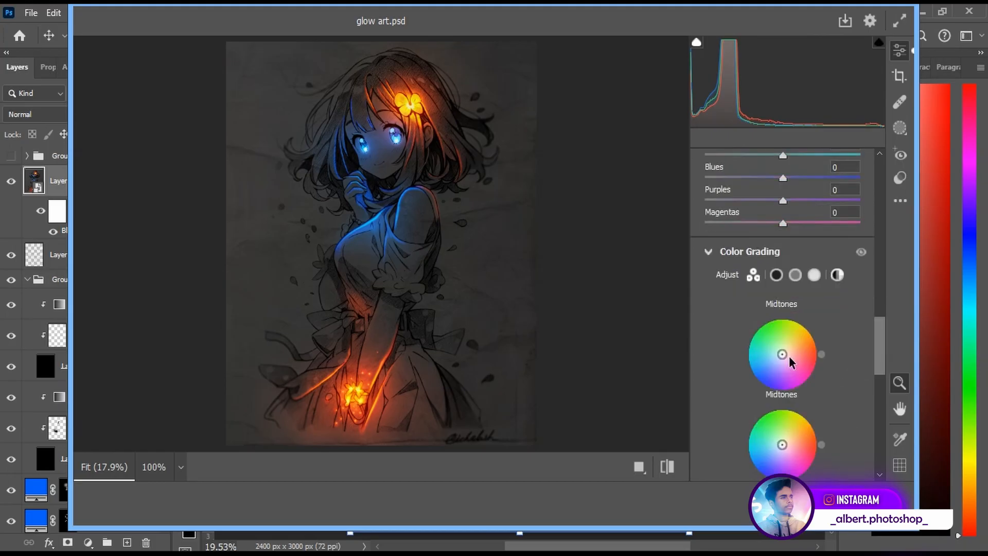
{"action": "scroll", "coordinate": [791, 361], "scroll_direction": "up", "scroll_amount": 14}
{"action": "scroll", "coordinate": [793, 362], "scroll_direction": "up", "scroll_amount": 2}
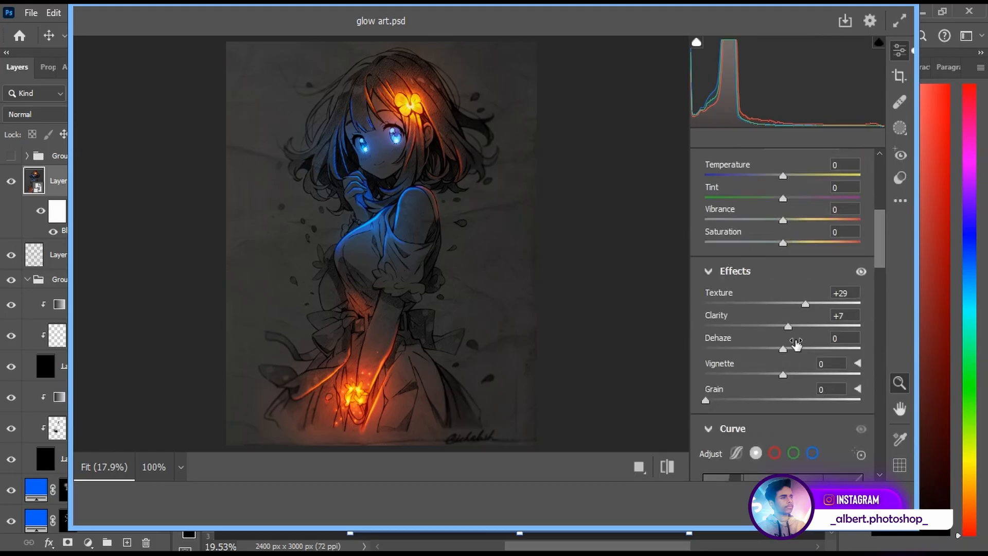
{"action": "scroll", "coordinate": [806, 323], "scroll_direction": "up", "scroll_amount": 2}
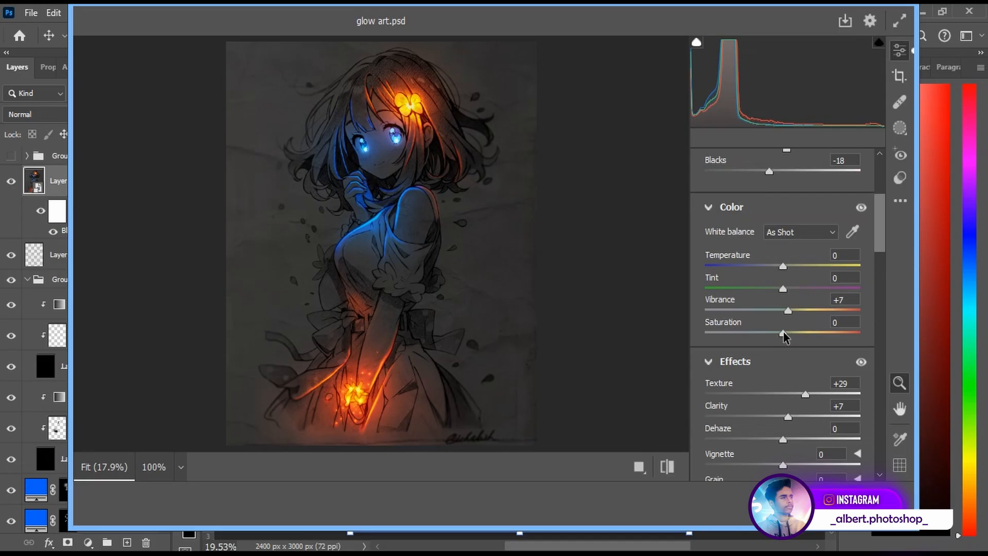
Colour-grade the shadows to hue 18, saturation 13 and the midtones to hue 24, saturation 14, after trying a blue midtone tint
{"action": "scroll", "coordinate": [774, 360], "scroll_direction": "down", "scroll_amount": 12}
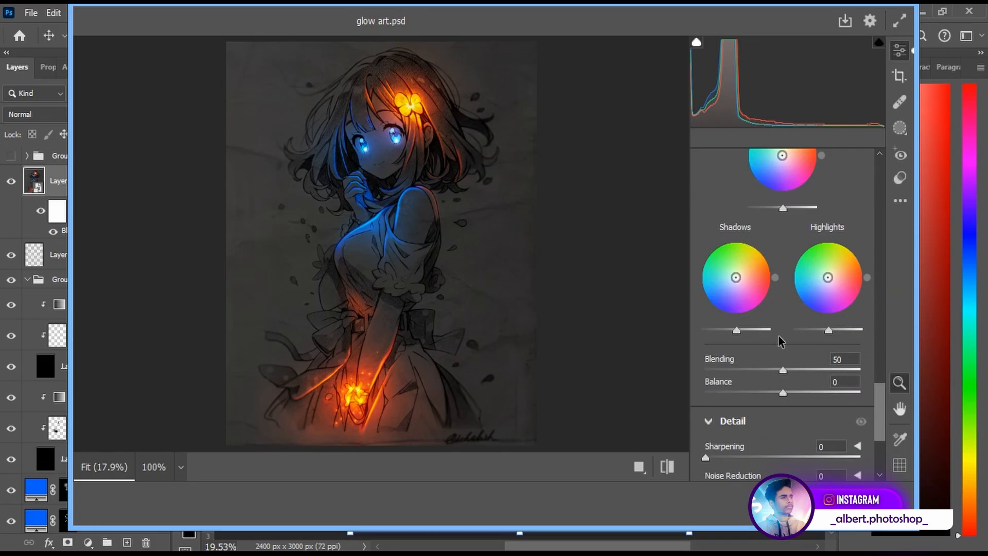
{"action": "scroll", "coordinate": [769, 245], "scroll_direction": "up", "scroll_amount": 2}
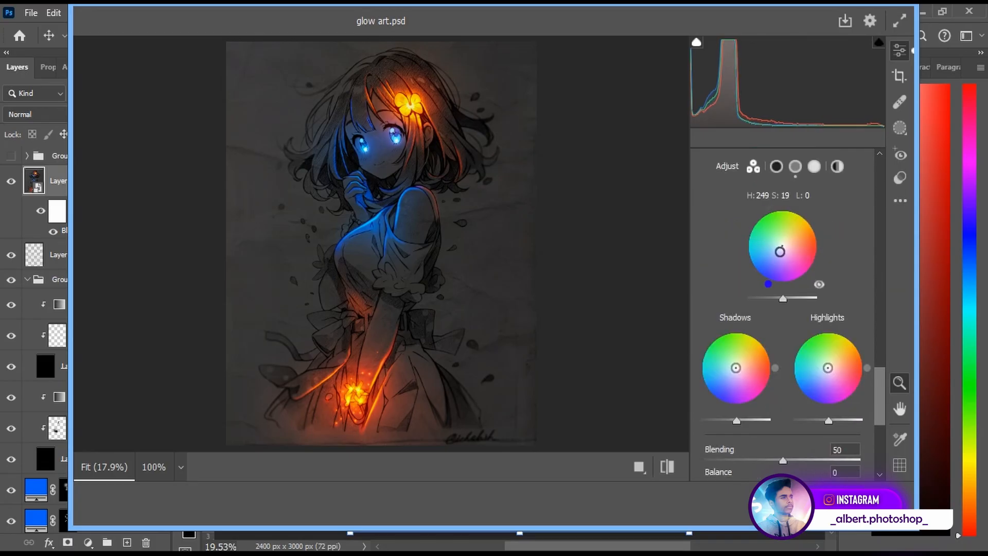
{"action": "left_click_drag", "start_coordinate": [780, 251], "coordinate": [777, 254]}
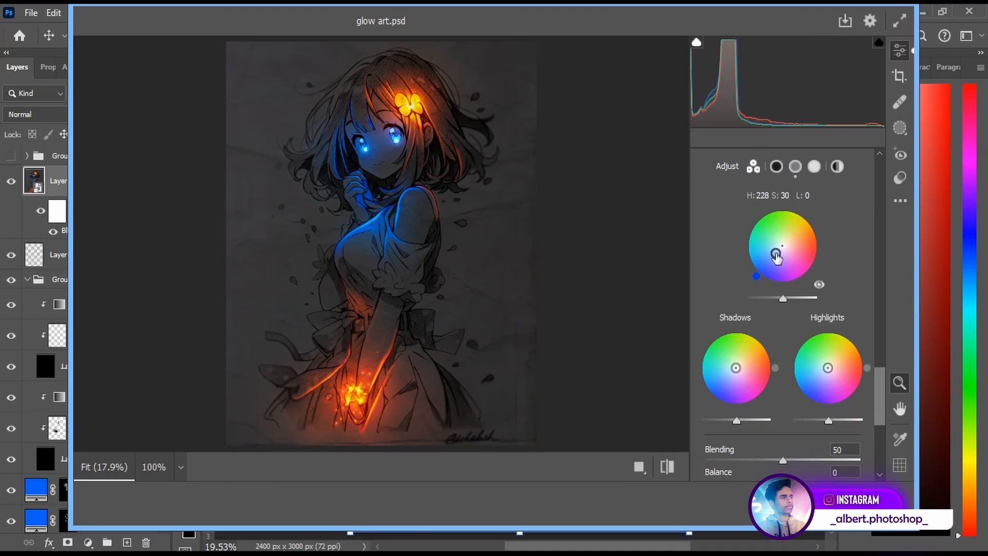
{"action": "left_click_drag", "start_coordinate": [736, 368], "coordinate": [740, 367]}
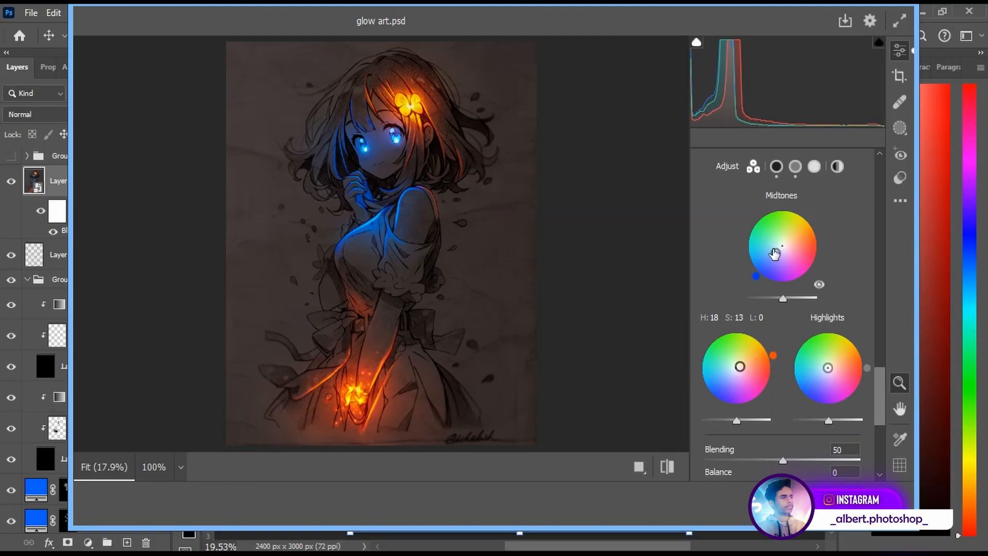
{"action": "left_click_drag", "start_coordinate": [775, 254], "coordinate": [791, 241]}
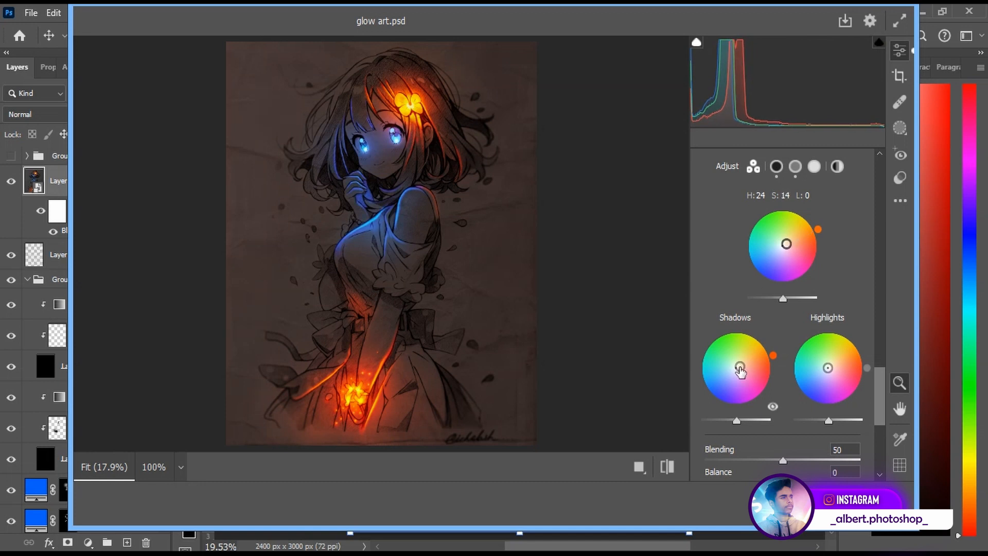
Colour-grade the shadows to blue at hue 238, saturation 13, and give the highlights a soft yellow-orange tint
{"action": "mouse_move", "coordinate": [740, 366]}
{"action": "left_mouse_down"}
{"action": "mouse_move", "coordinate": [711, 382]}
{"action": "mouse_move", "coordinate": [733, 371]}
{"action": "left_mouse_up"}
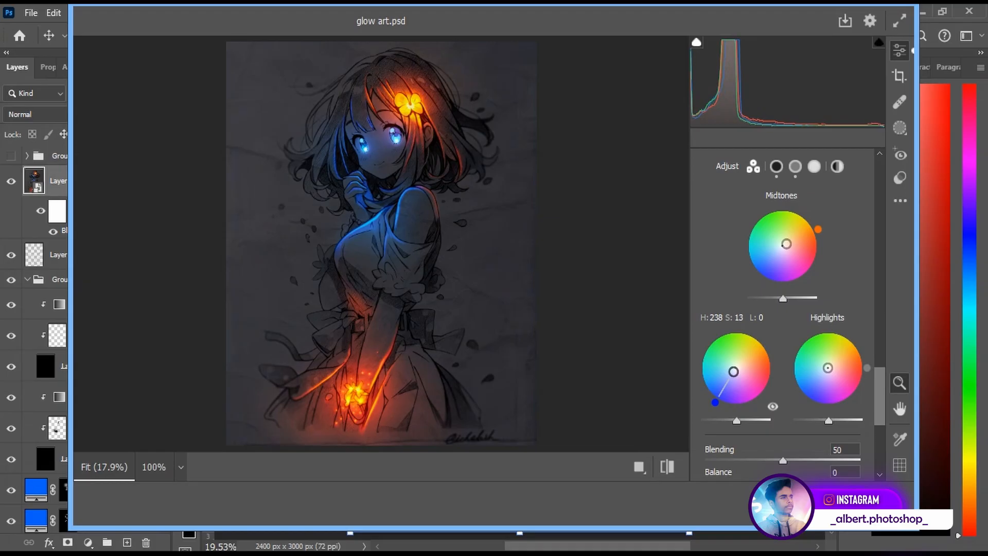
{"action": "left_click_drag", "start_coordinate": [832, 368], "coordinate": [839, 353]}
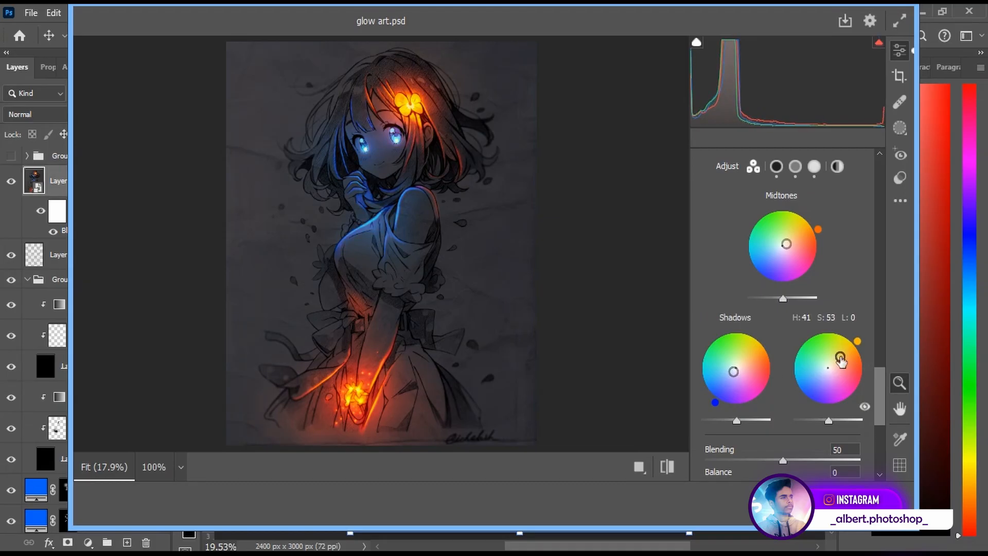
{"action": "left_click_drag", "start_coordinate": [847, 351], "coordinate": [833, 362]}
Set the Sharpening to 42, check the face and flower details up close, and apply the Camera Raw Filter
{"action": "scroll", "coordinate": [770, 440], "scroll_direction": "down", "scroll_amount": 3}
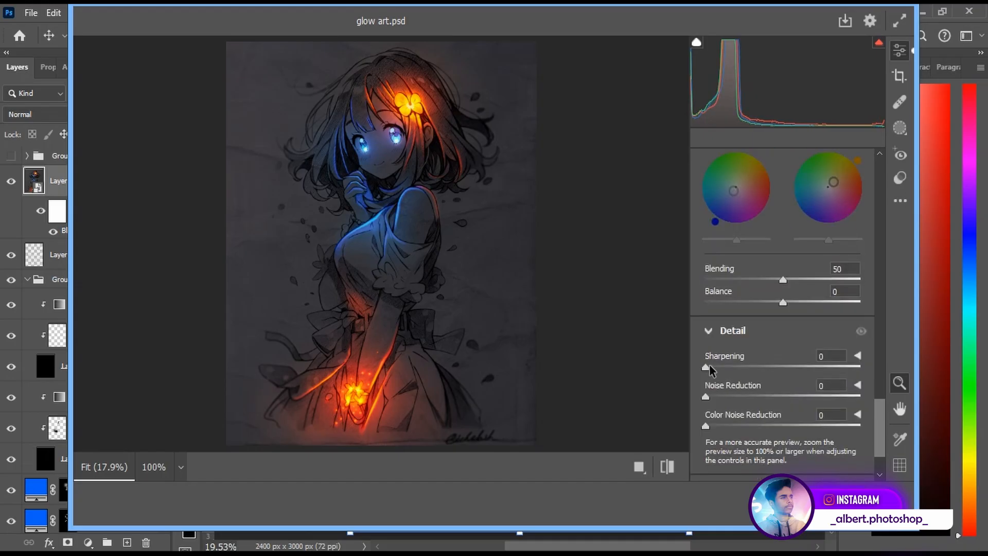
{"action": "left_click_drag", "start_coordinate": [706, 367], "coordinate": [749, 367]}
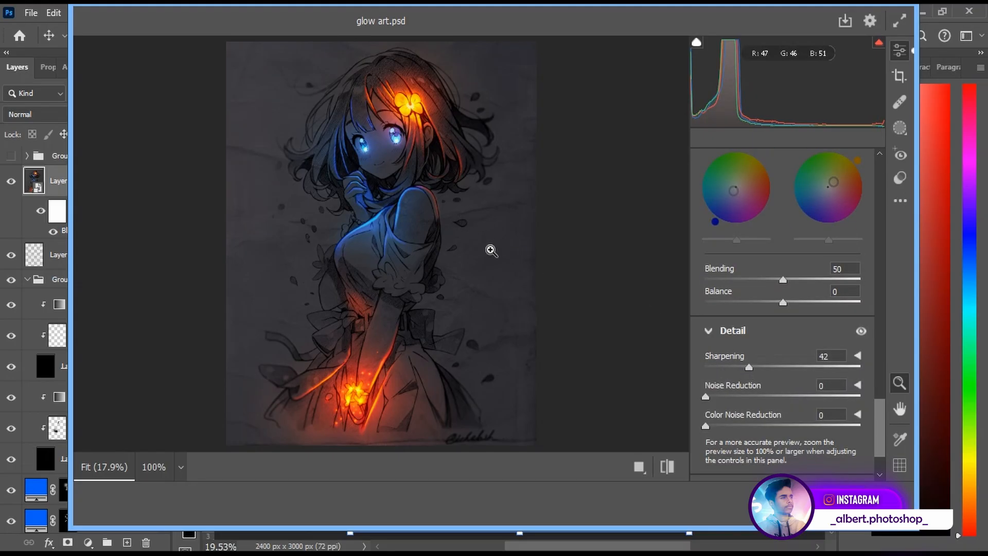
{"action": "left_click_drag", "start_coordinate": [411, 188], "coordinate": [473, 208]}
{"action": "left_click", "coordinate": [471, 207], "text": "alt"}
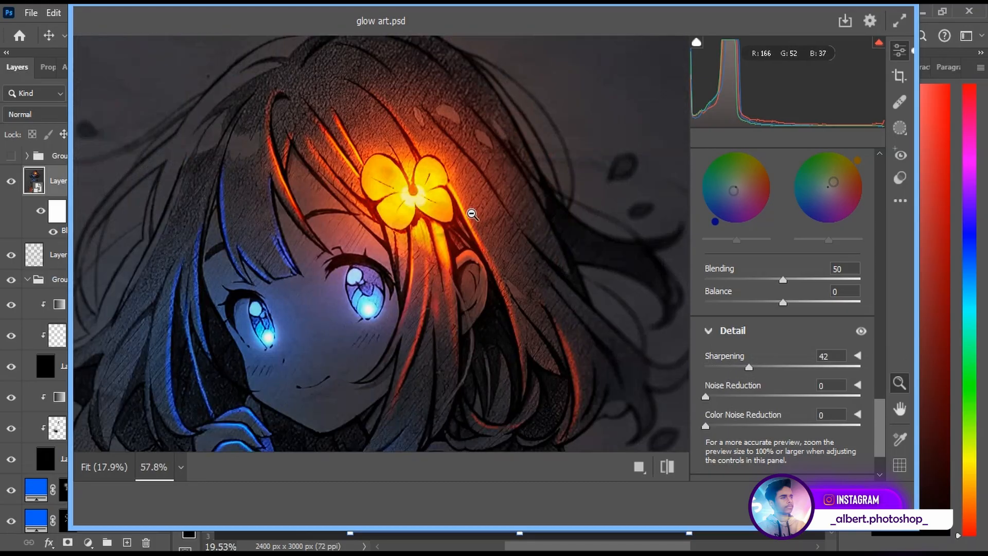
{"action": "left_click", "coordinate": [513, 243], "text": "alt"}
{"action": "left_click", "coordinate": [489, 247], "text": "alt"}
{"action": "scroll", "coordinate": [489, 247], "scroll_direction": "down", "scroll_amount": 5}
{"action": "scroll", "coordinate": [489, 247], "scroll_direction": "up", "scroll_amount": 1}
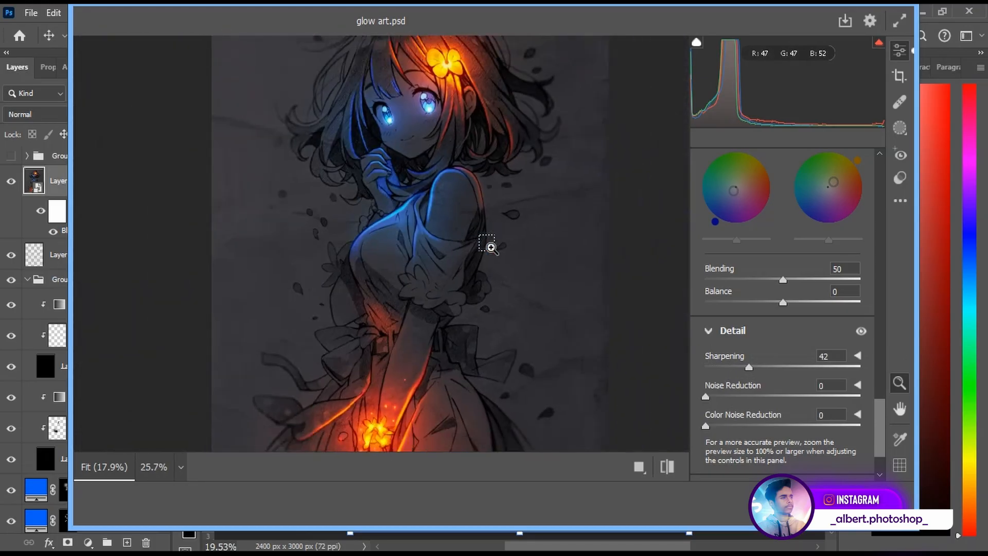
{"action": "key", "text": "ctrl+0"}
{"action": "key", "text": "Return"}
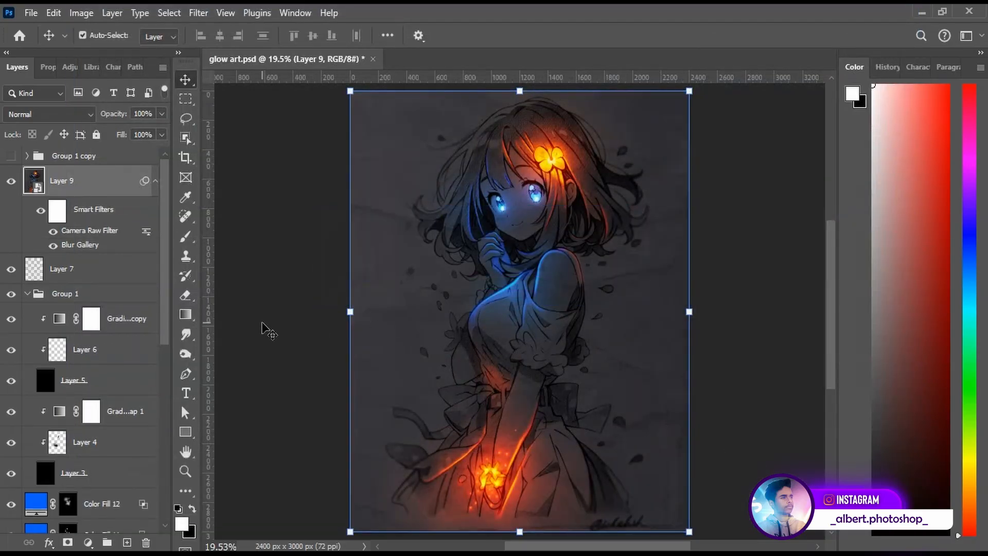
Deselect Layer 9 so the finished artwork shows without the transform box
{"action": "left_click", "coordinate": [268, 331]}
{"action": "left_click", "coordinate": [288, 321]}
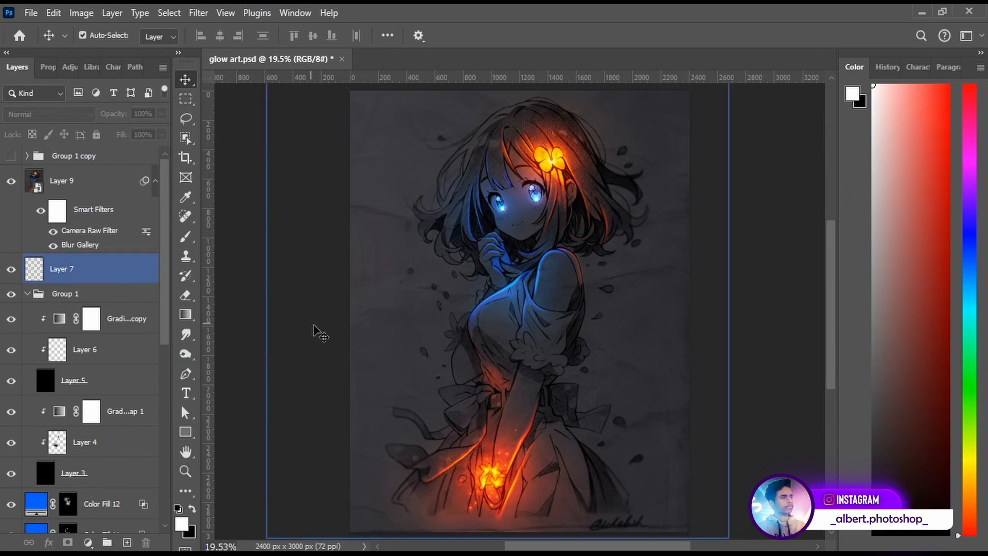
{"action": "left_click", "coordinate": [380, 340]}
{"action": "left_click", "coordinate": [702, 269]}
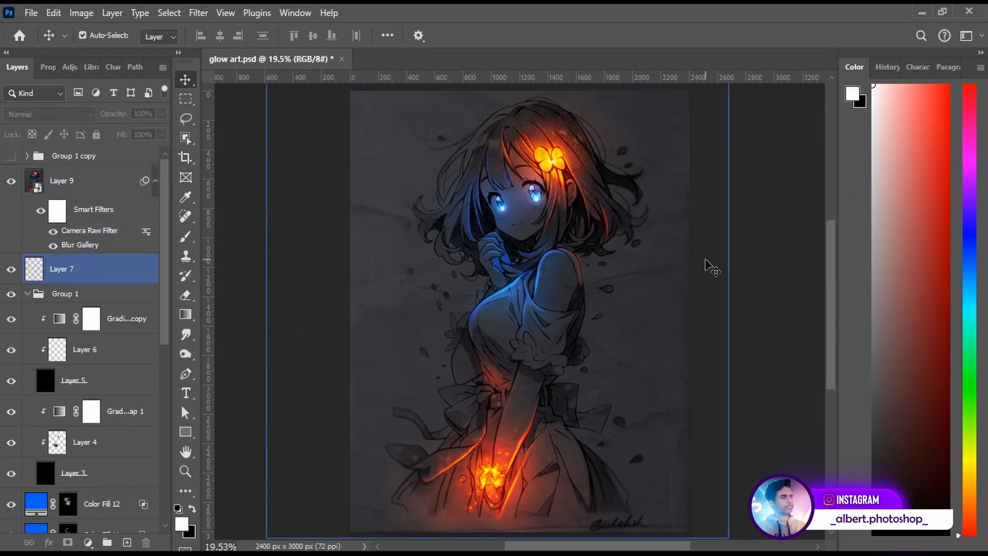